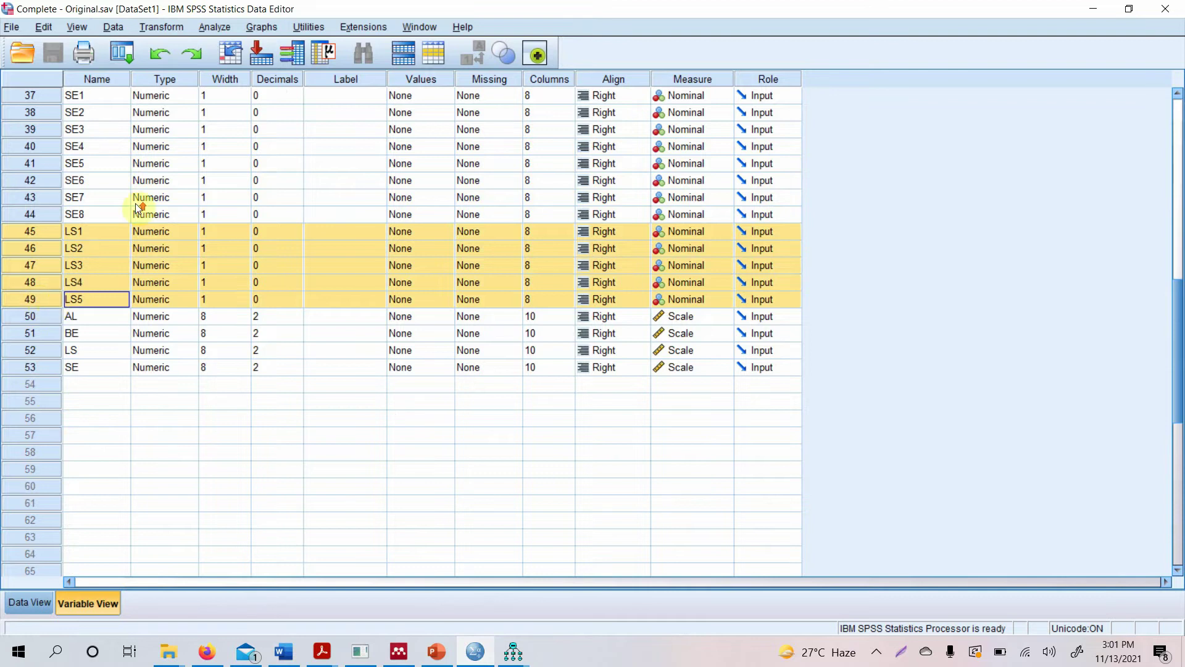
- Start a Compute Variable transformation and clear the Mean expression of SE1 to SE8 left in the numeric expression
click(161, 28)
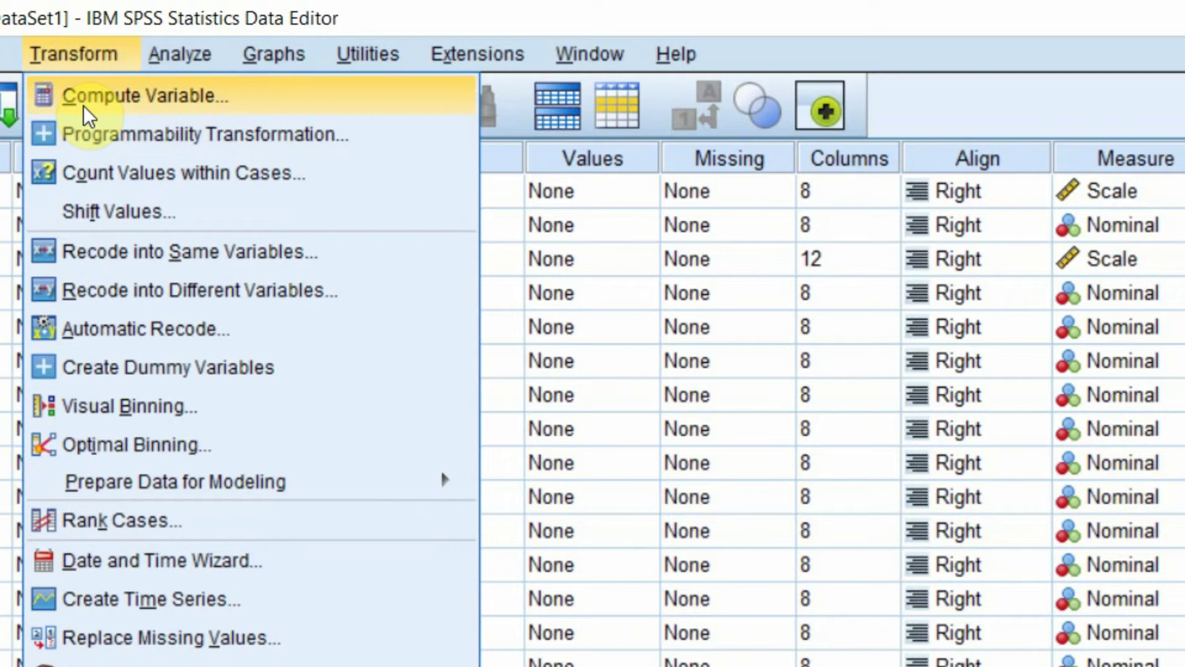
click(84, 106)
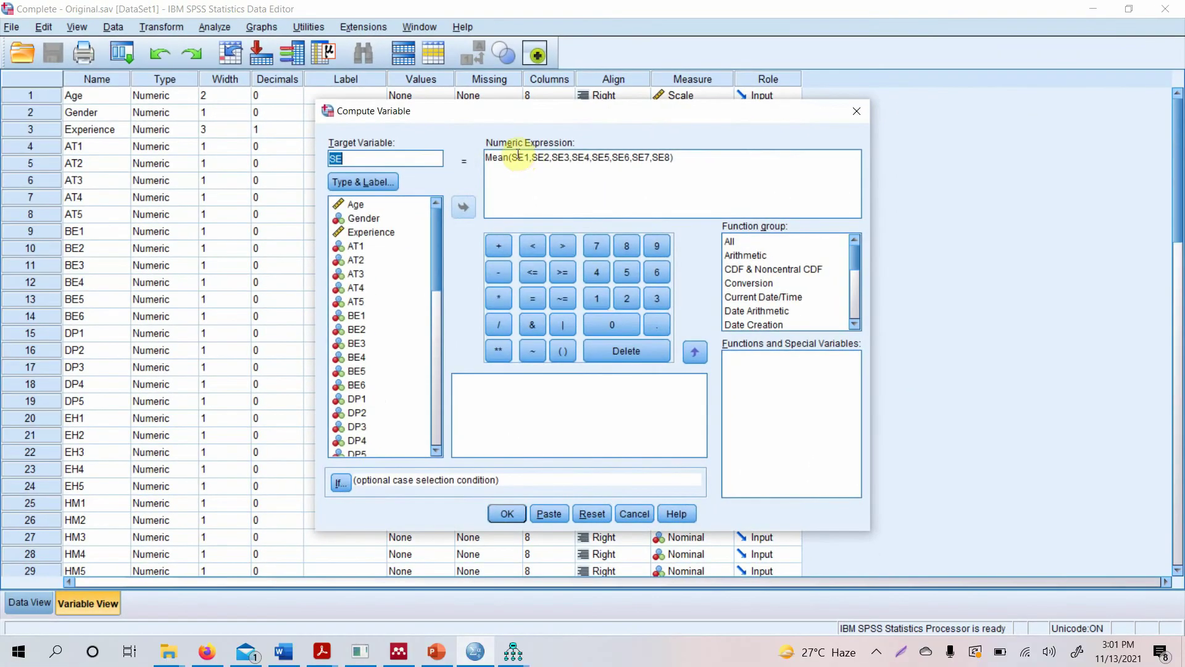
drag(518, 157, 712, 160)
click(712, 160)
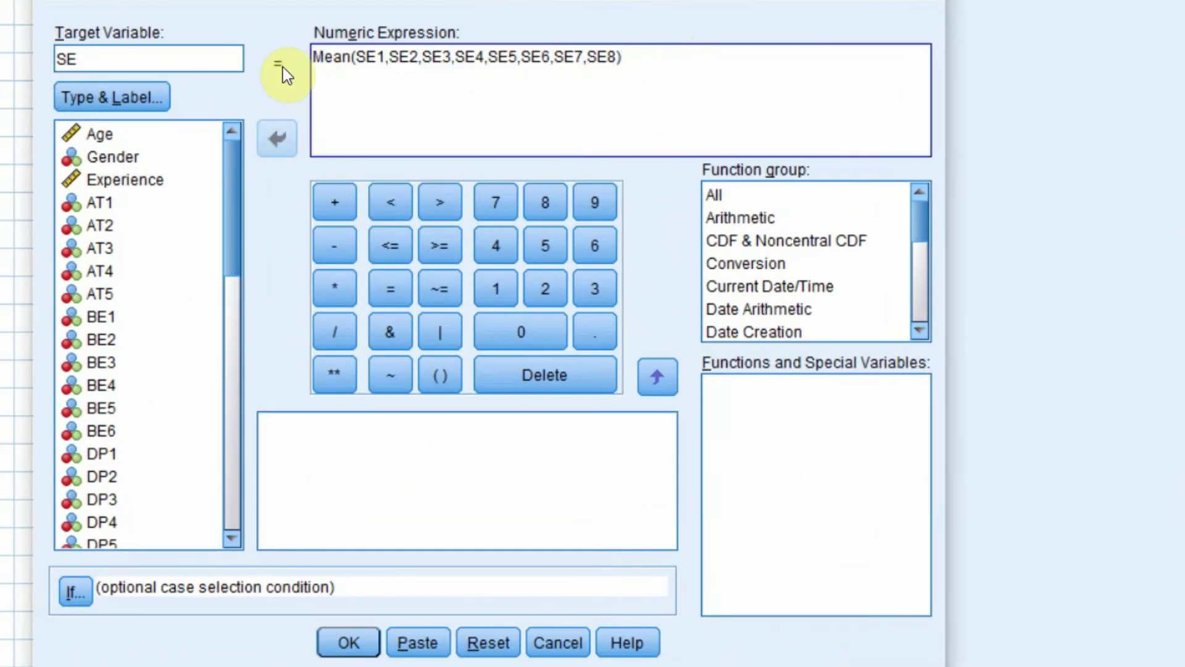
drag(622, 58, 9, 50)
key(Delete)
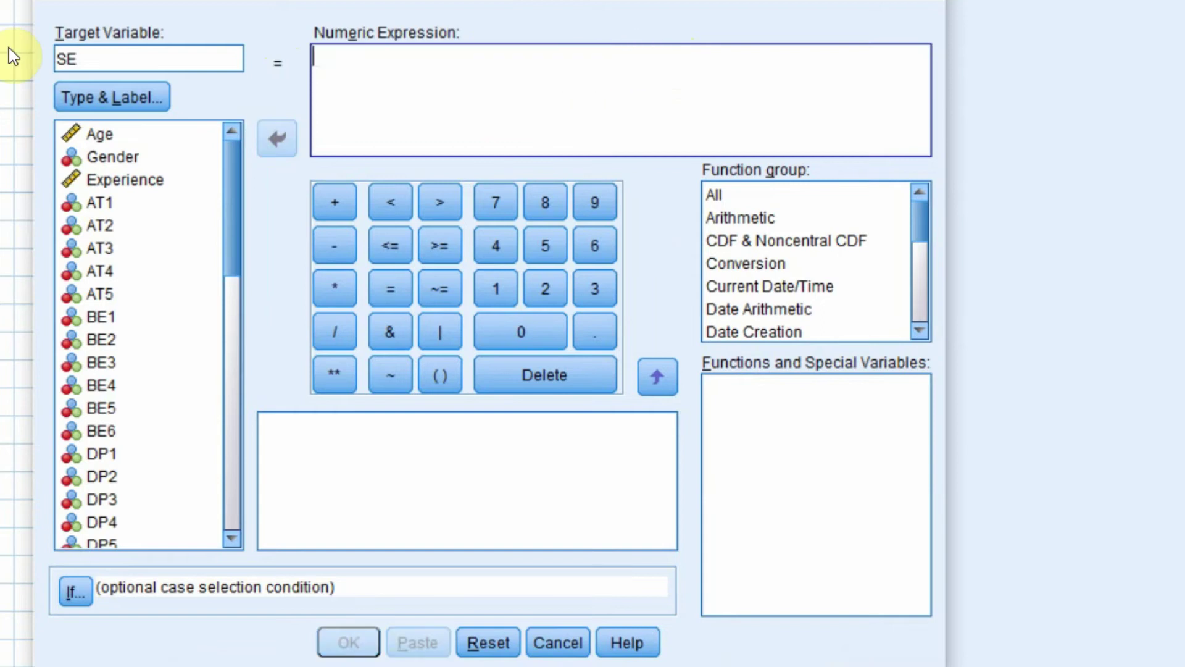
- Set the target variable's name to AUT for the composite of items AT1 to AT5
click(71, 202)
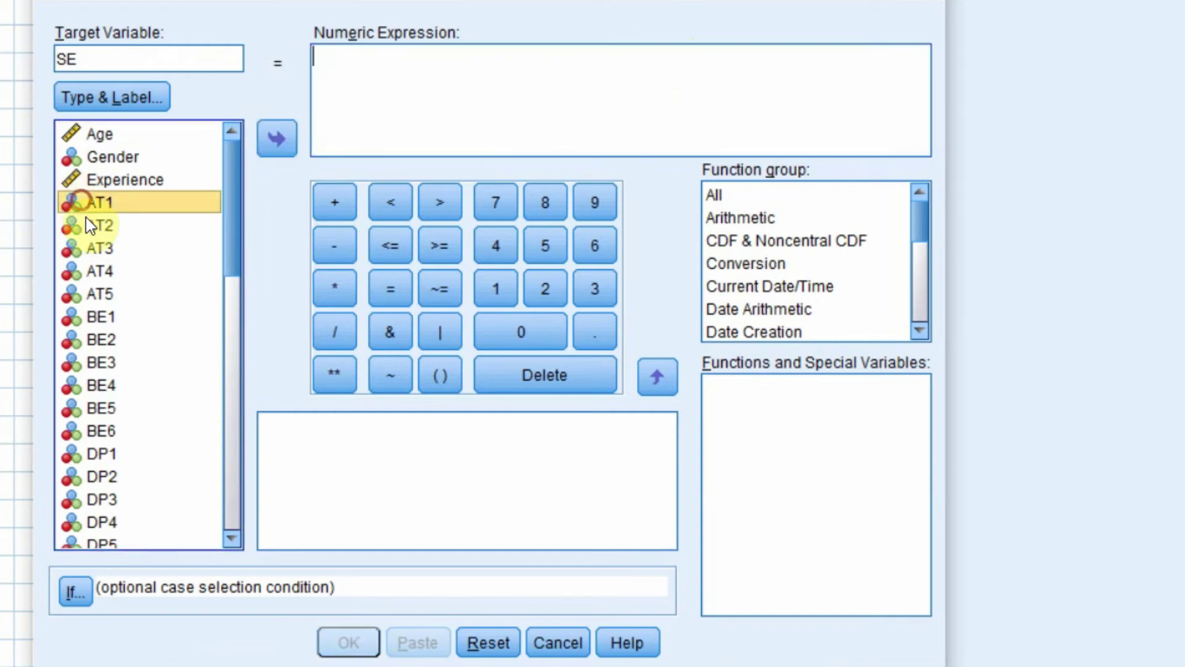
click(93, 293)
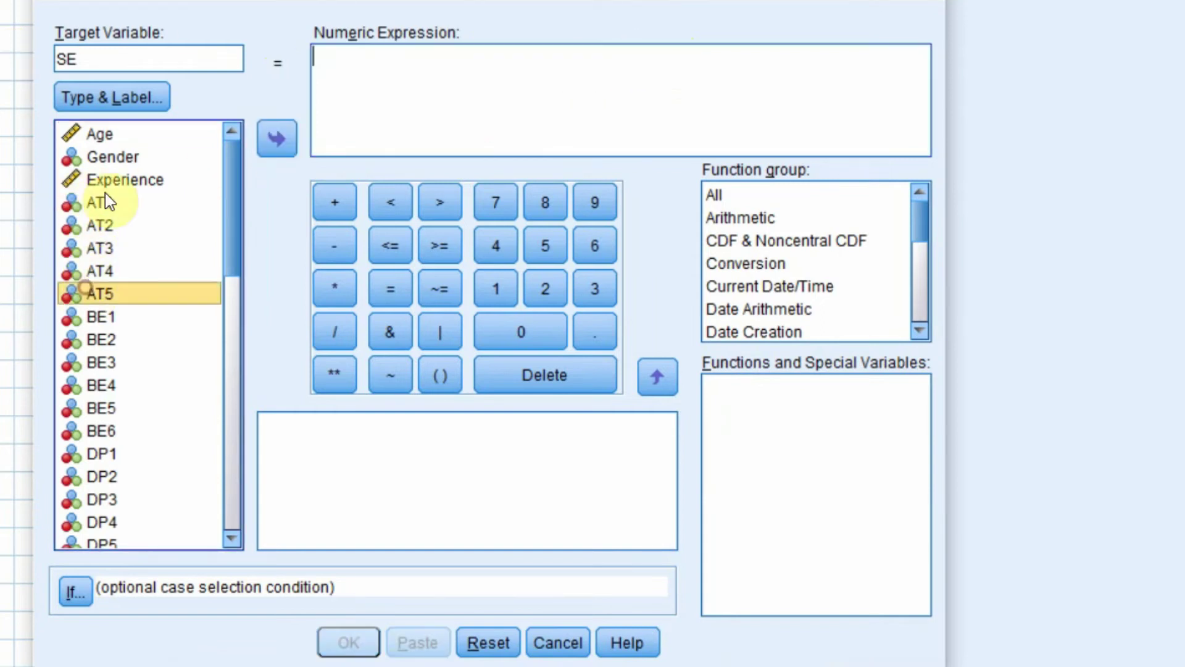
double_click(105, 59)
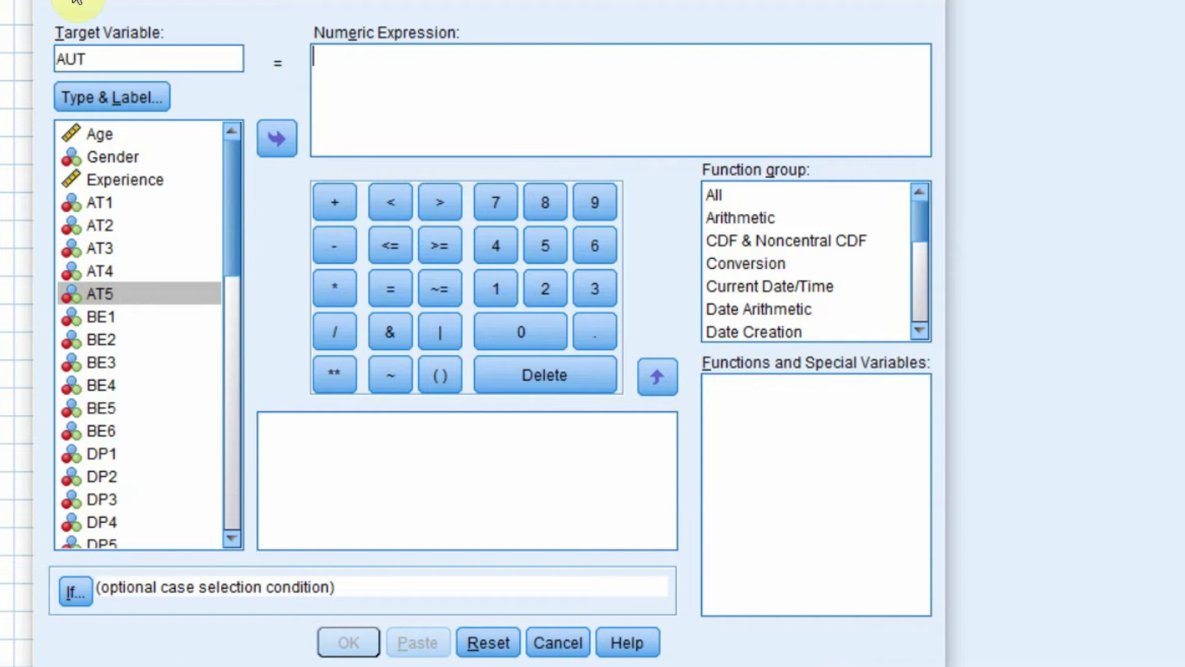
- Enter the numeric expression mEAN(AT1,AT2,AT3,AT4,AT5), inserting the five AT items from the variable list
click(354, 74)
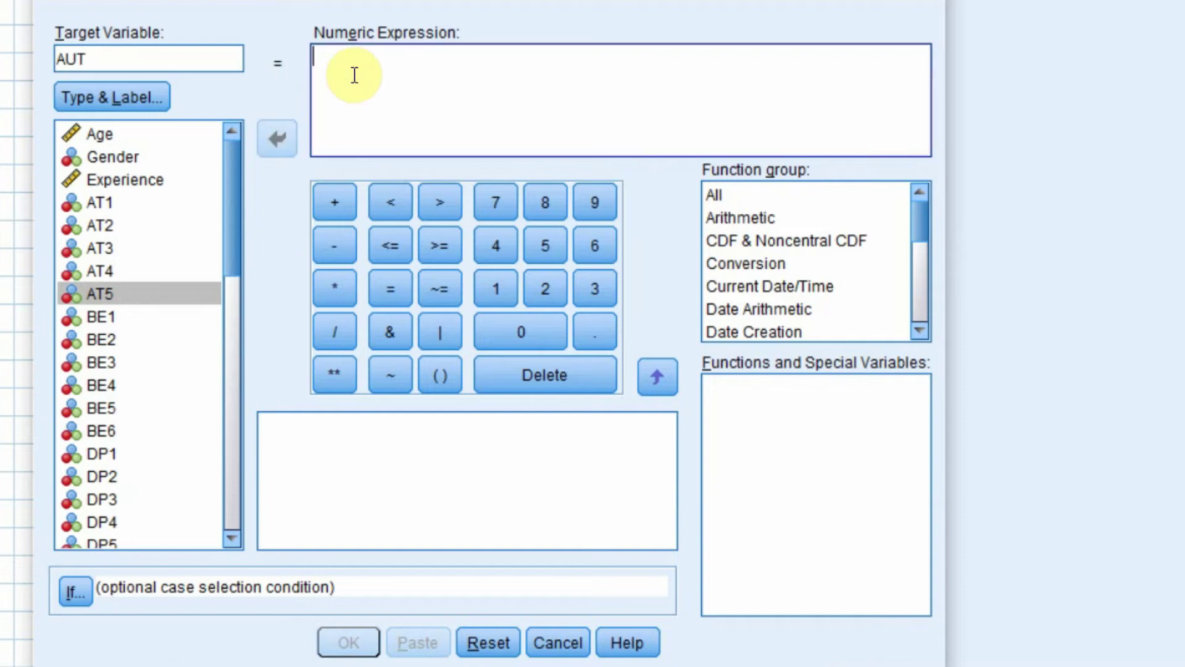
text(mEAN()
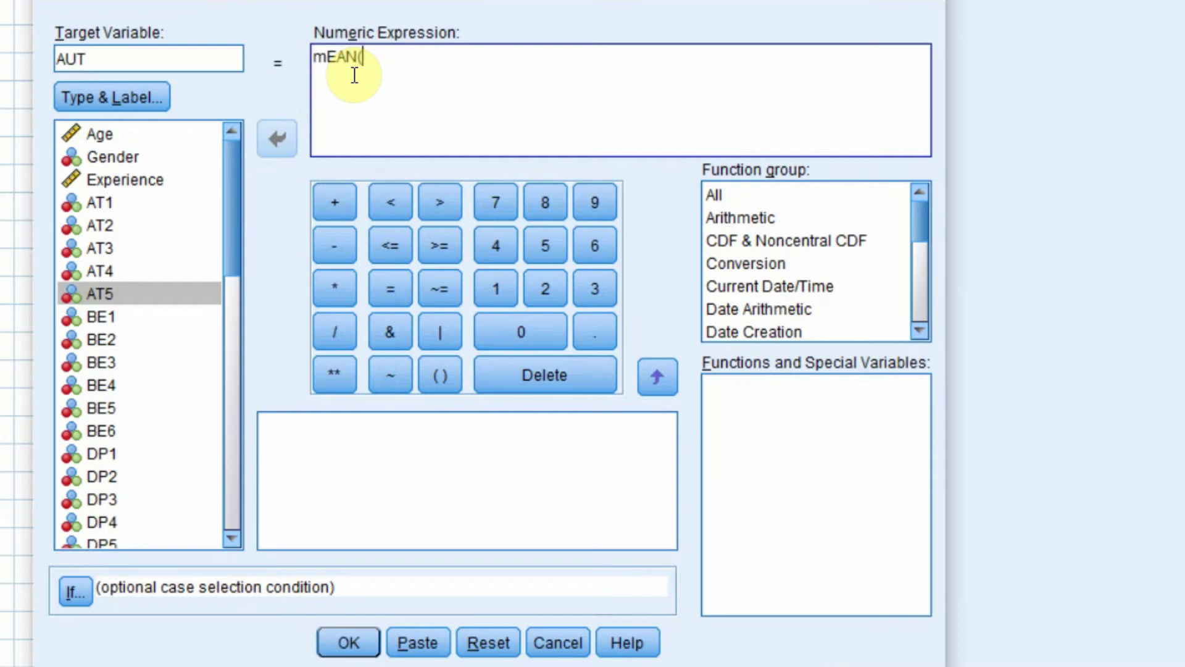
double_click(152, 202)
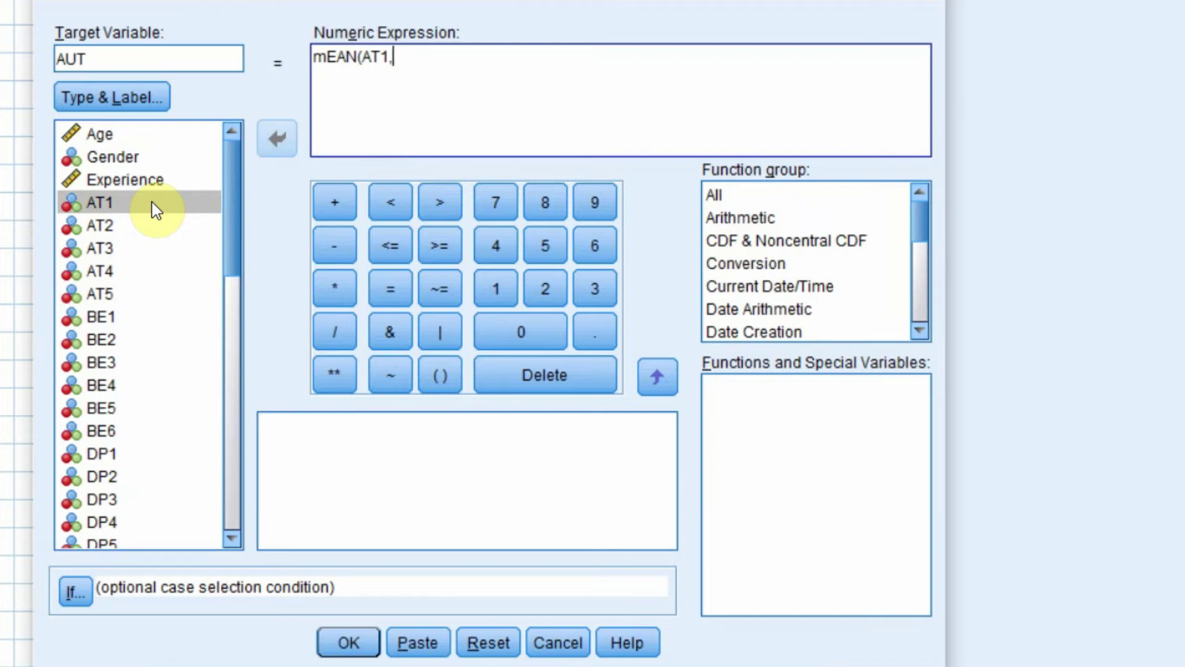
double_click(140, 227)
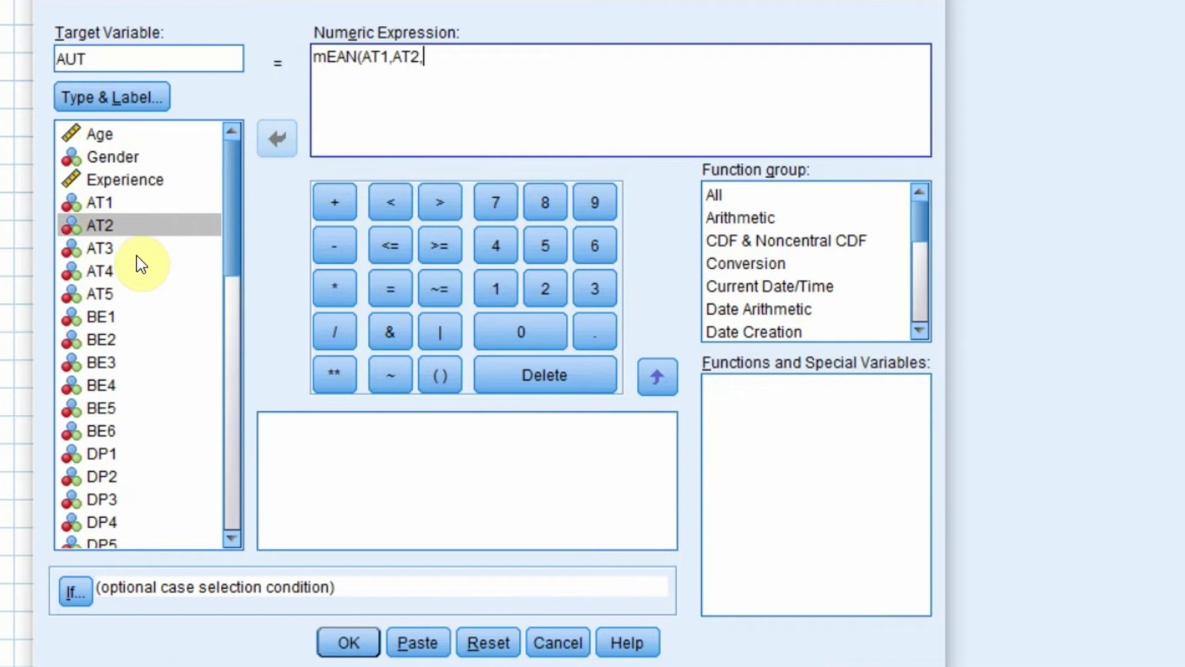
double_click(137, 249)
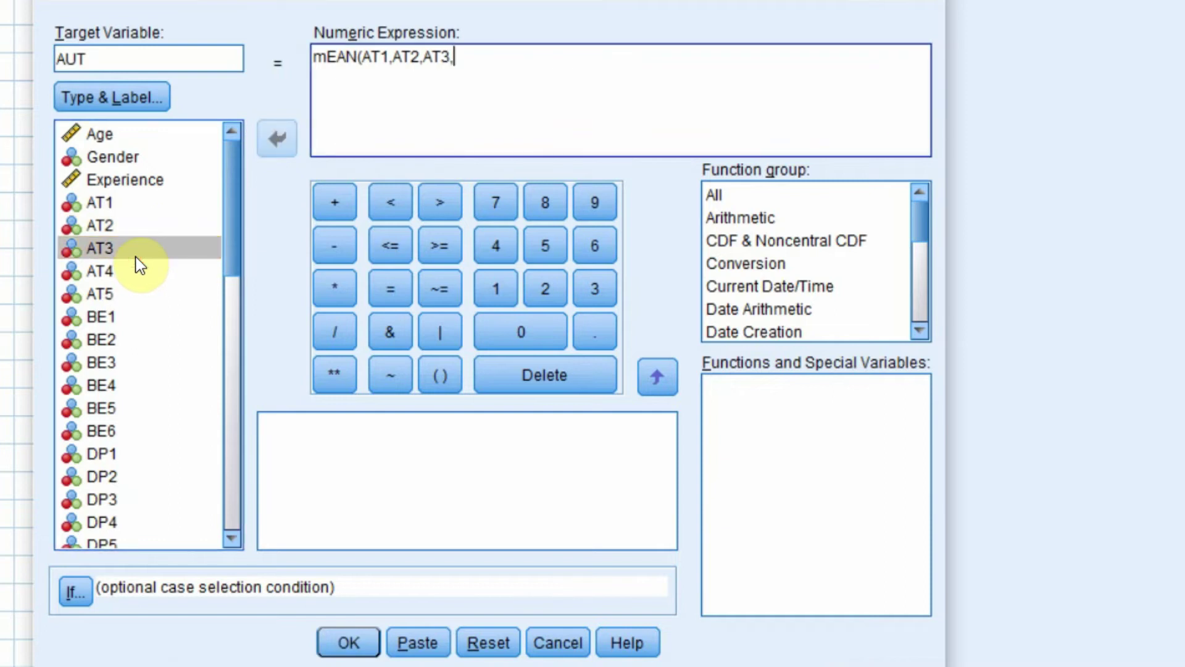
double_click(123, 273)
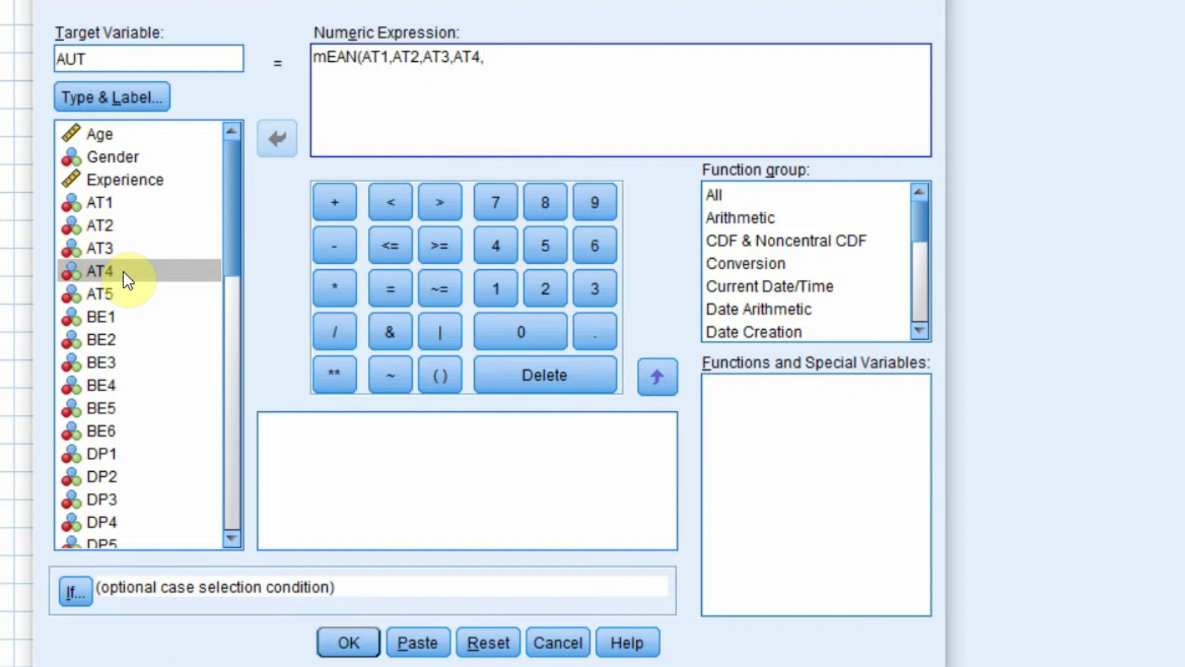
double_click(109, 295)
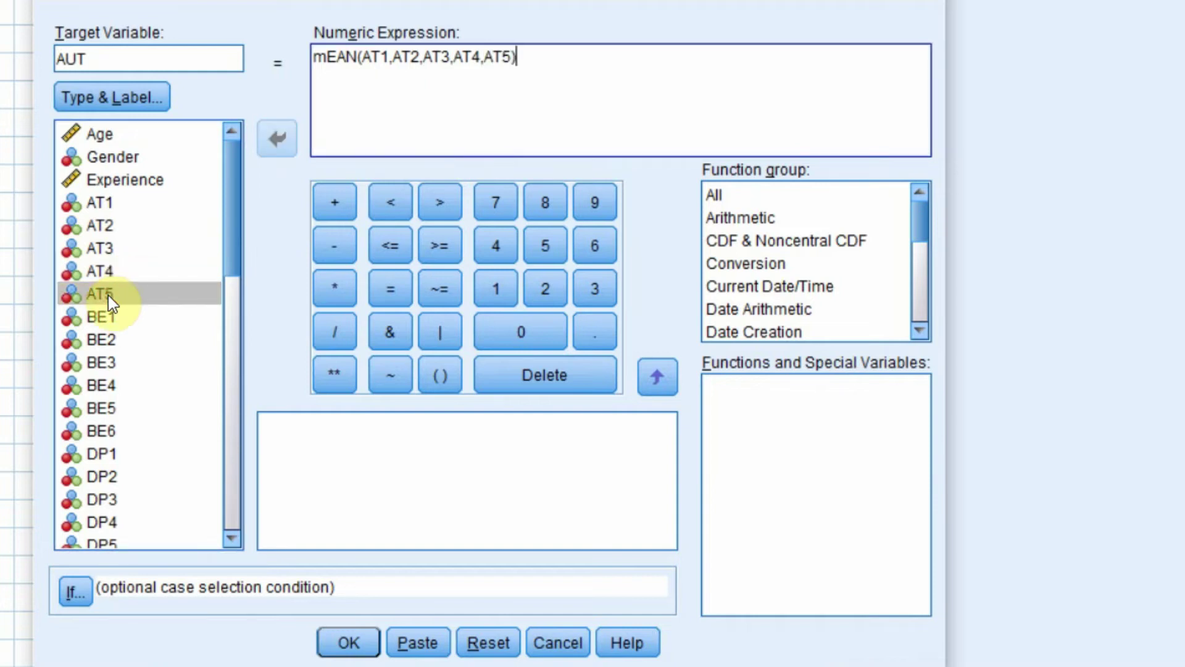
- Run the AUT computation and close the output viewer to return to the dataset
click(348, 644)
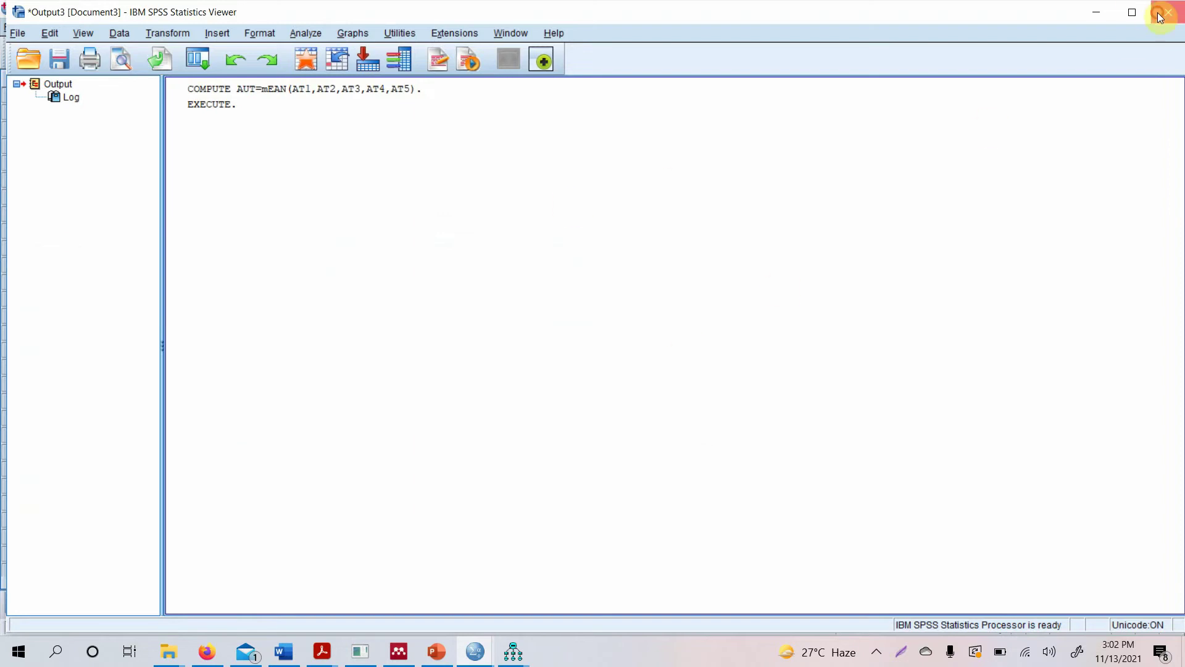
click(1167, 12)
click(595, 346)
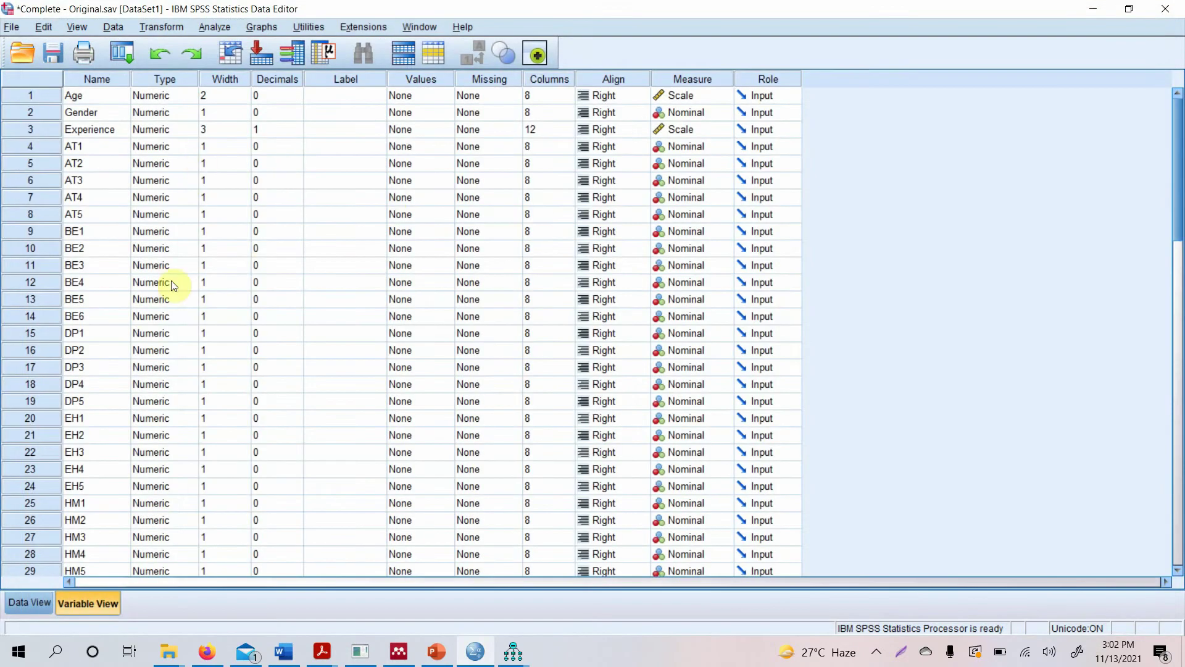
- Switch to the AMOS path analysis window and close the list of dataset variables
mouse_move(513, 651)
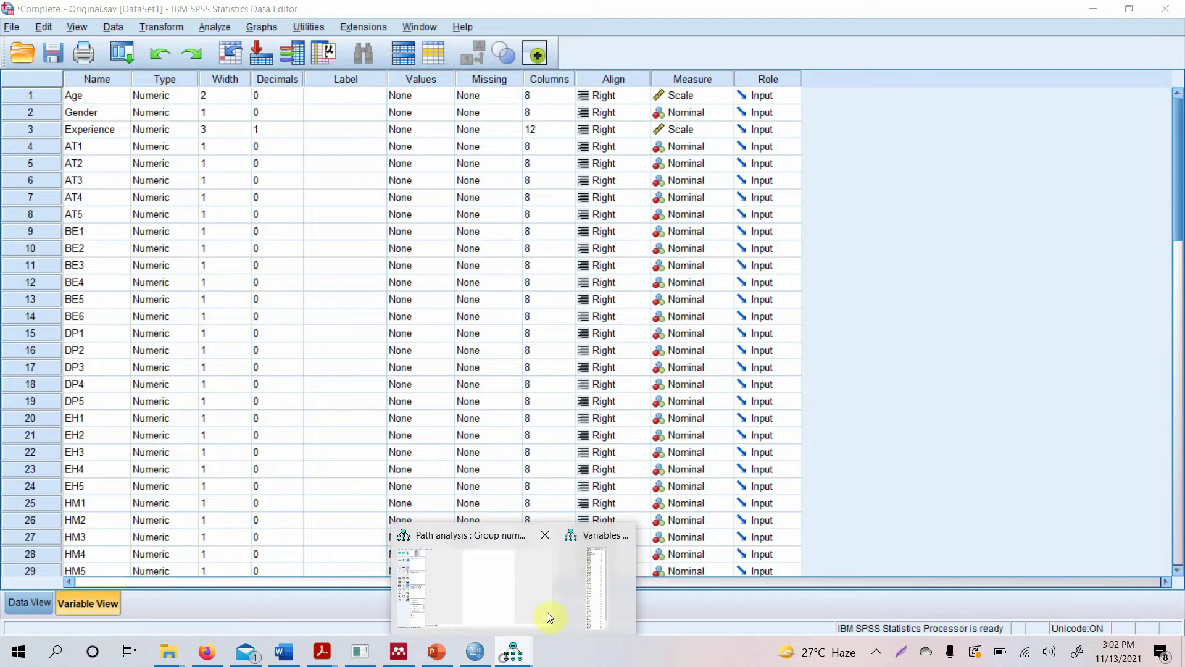
click(510, 601)
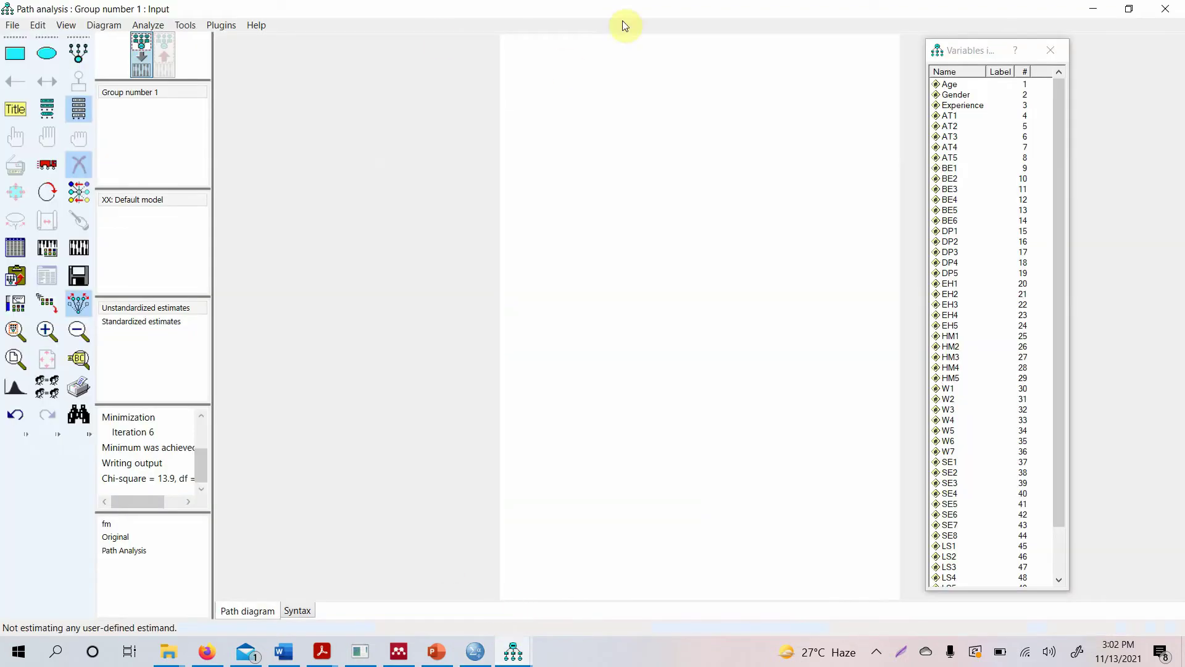
click(1052, 48)
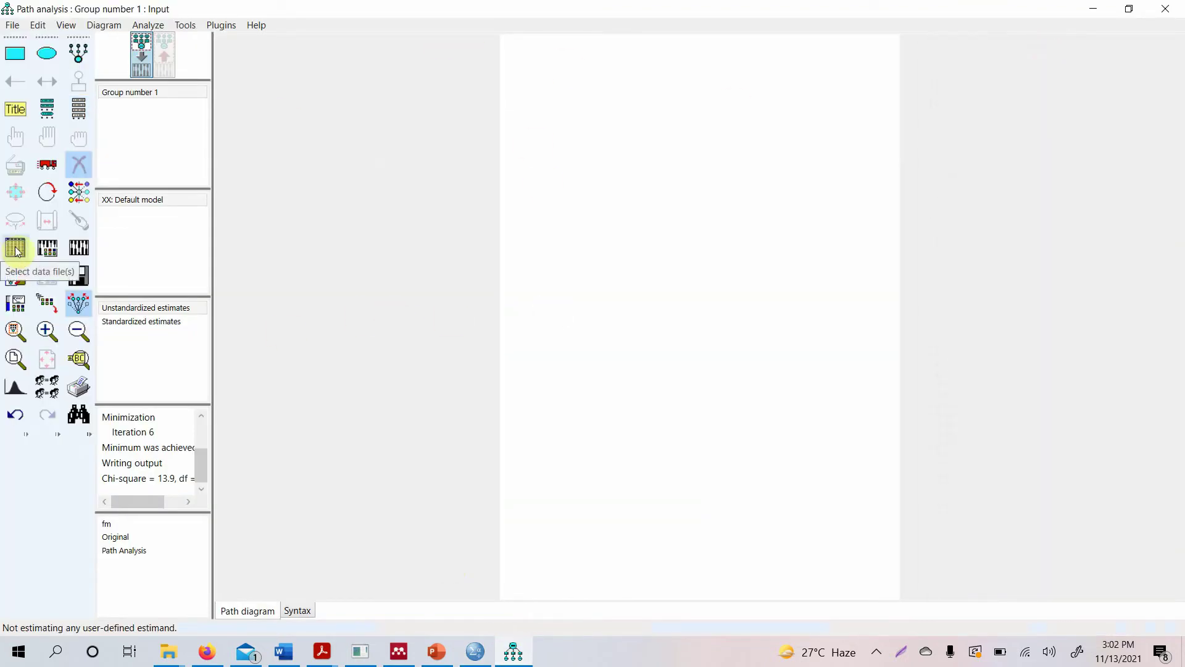
- Switch back to SPSS and check the computed AUT variable at the end of the variable list
click(468, 656)
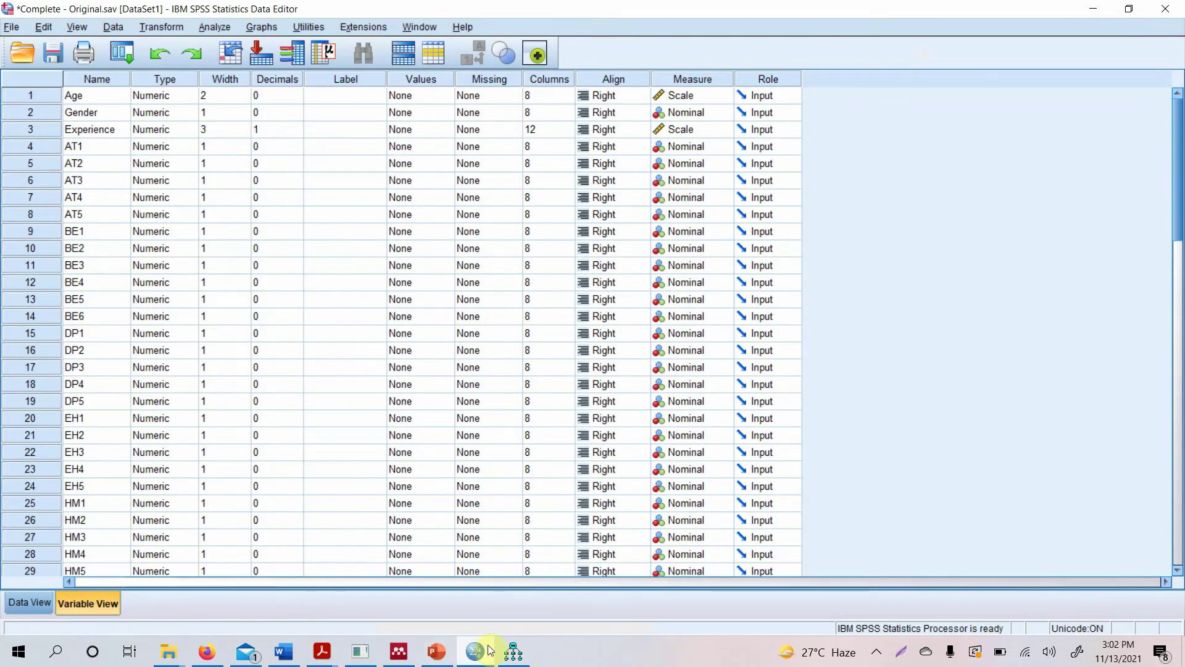
click(513, 651)
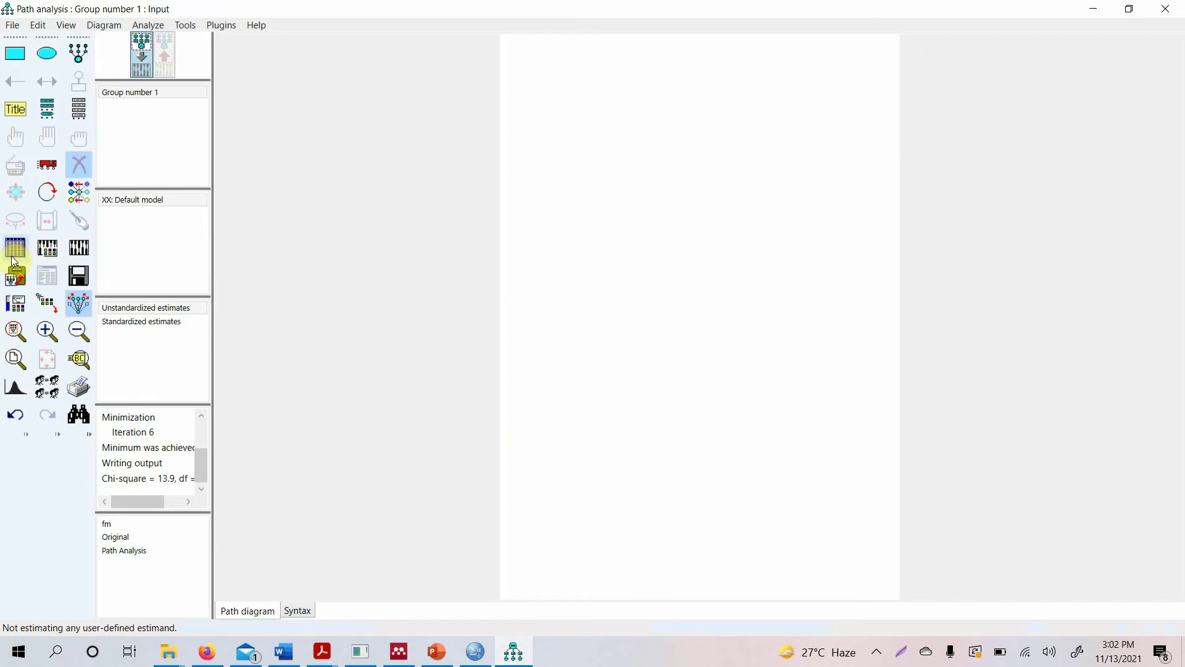
click(475, 652)
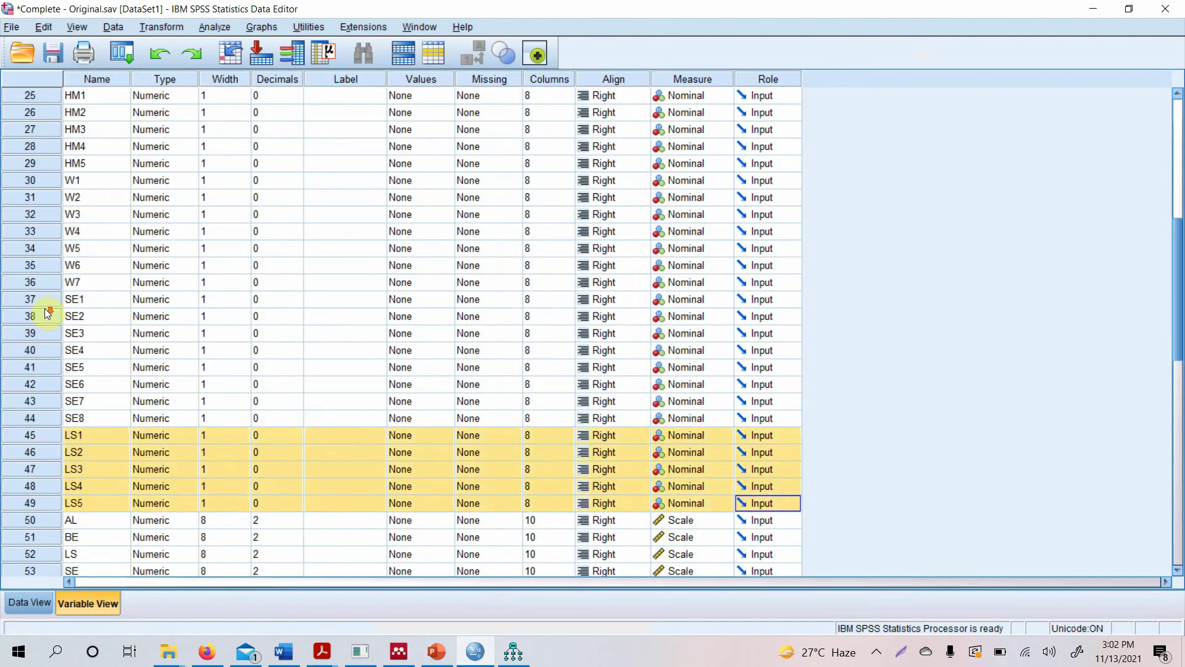
scroll(49, 313, down, 4)
click(28, 383)
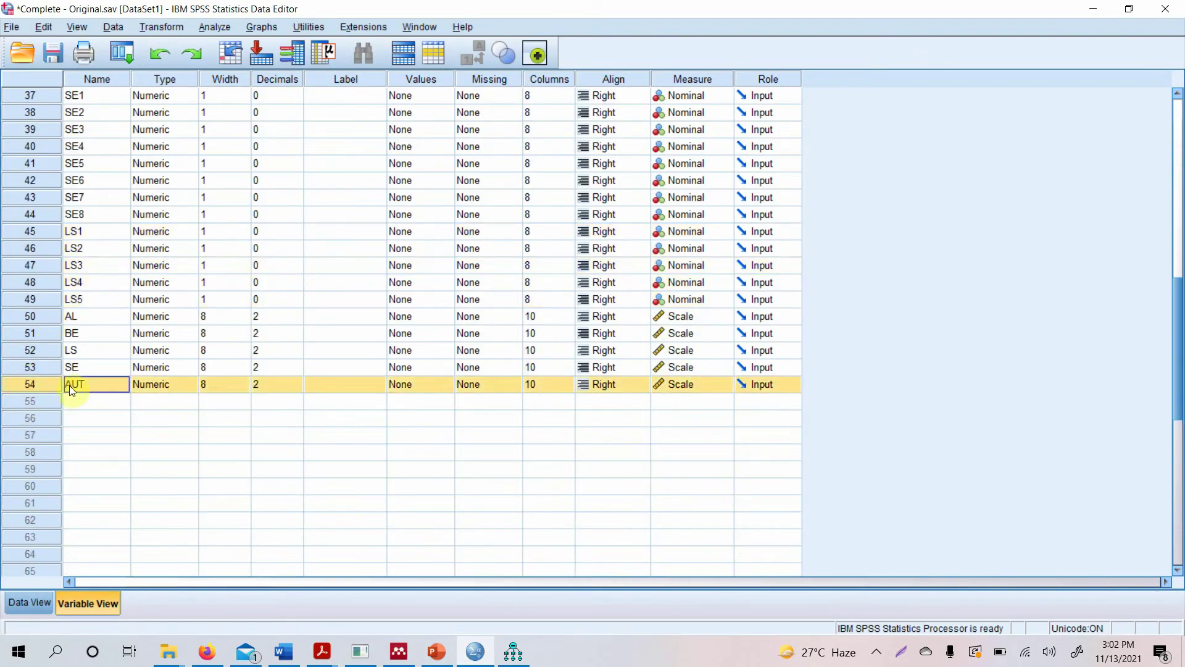
- Switch to AMOS and assign Complete - Original.sav from the AMOS Data File folder as the data file for Group number 1
click(513, 652)
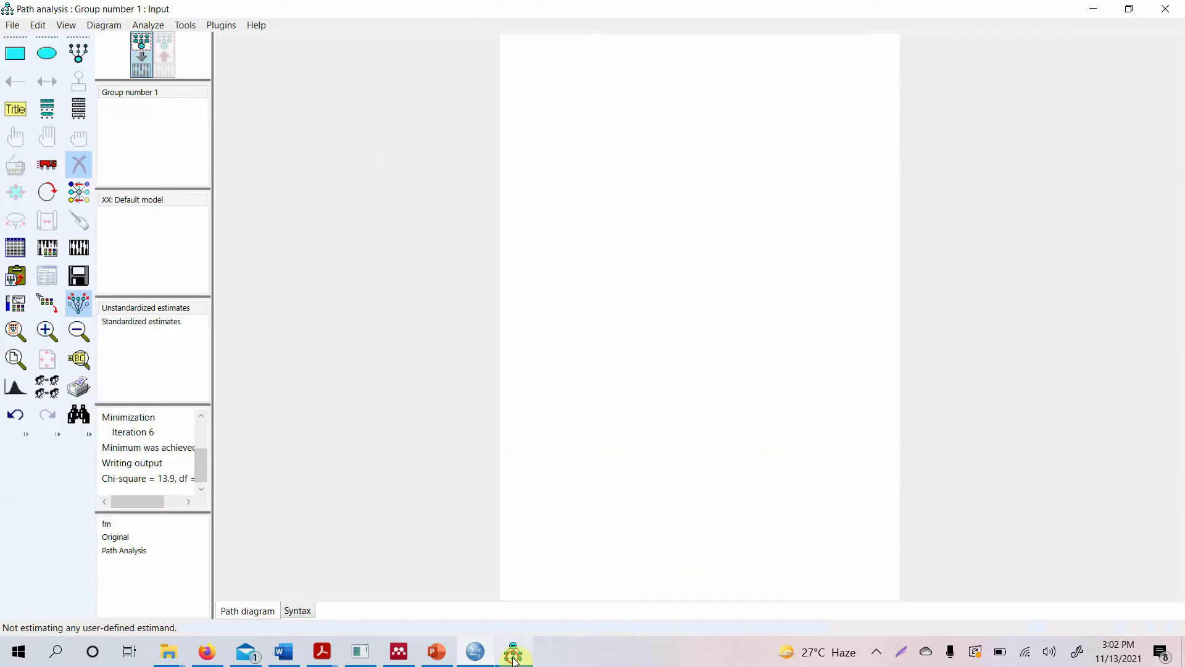
click(15, 248)
click(540, 371)
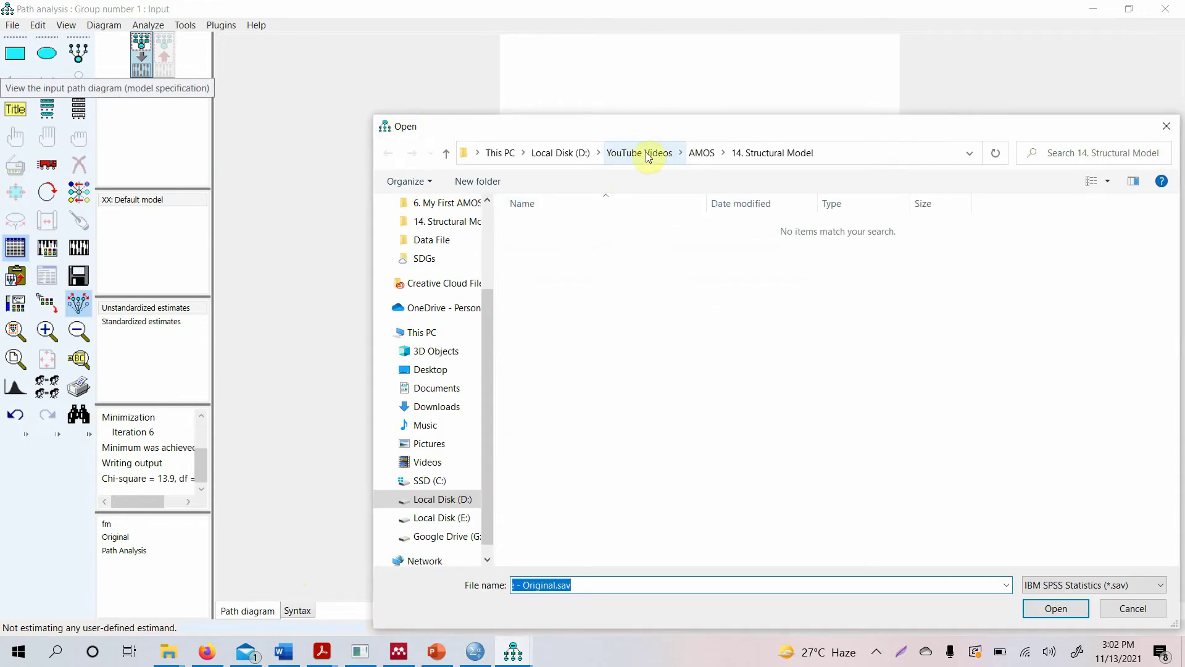
click(702, 153)
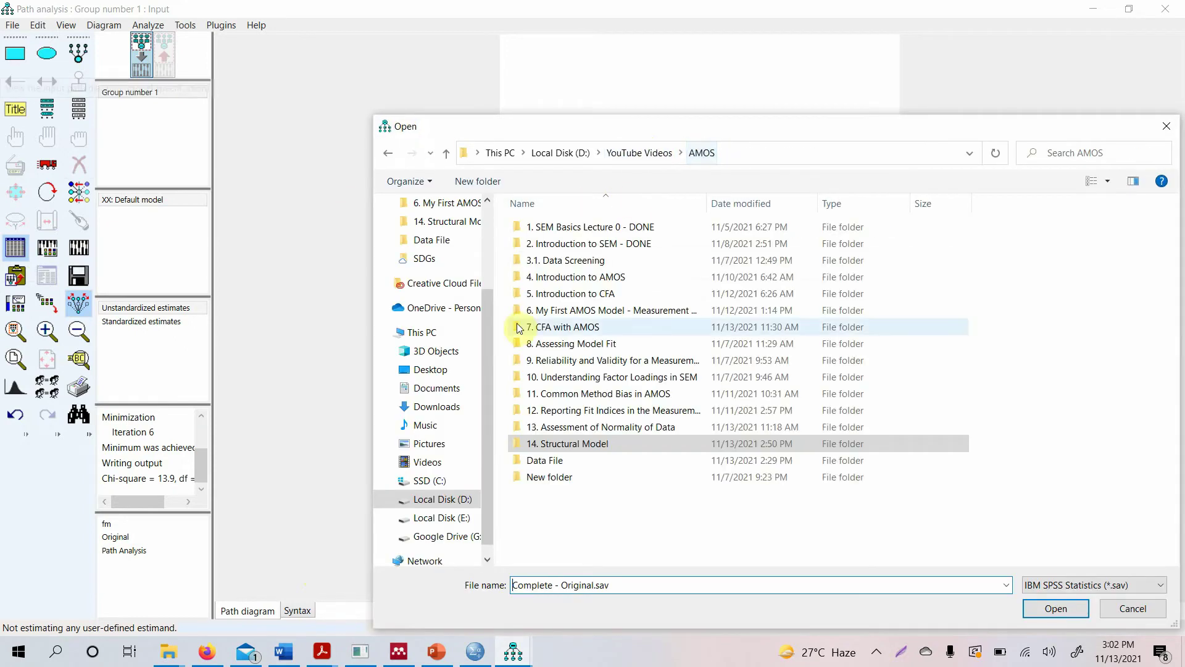
double_click(552, 462)
double_click(552, 227)
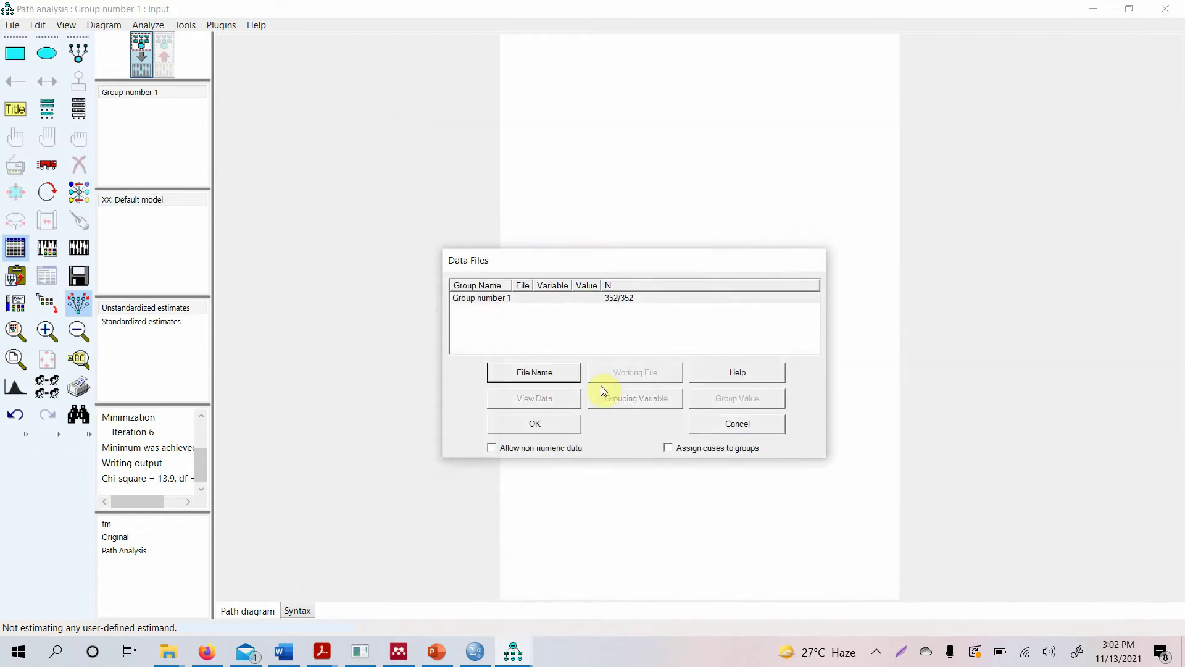
click(550, 424)
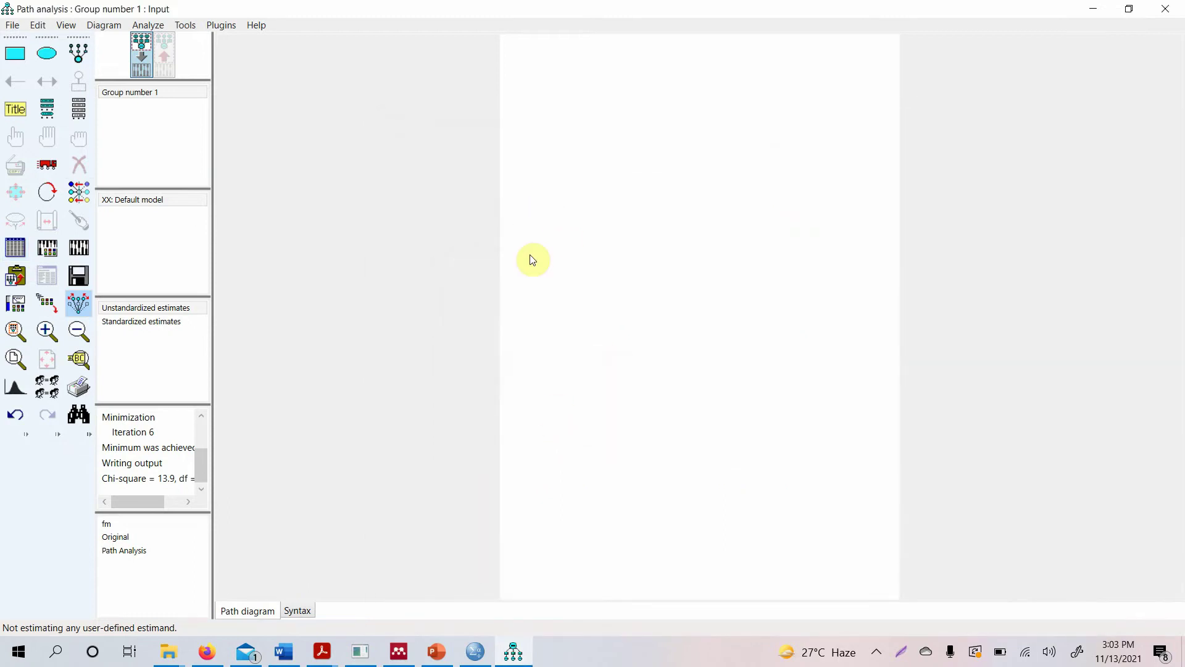
- List the dataset variables in AMOS and consult PowerPoint's Structural Model with Composite Variables slide before returning to AMOS
click(84, 110)
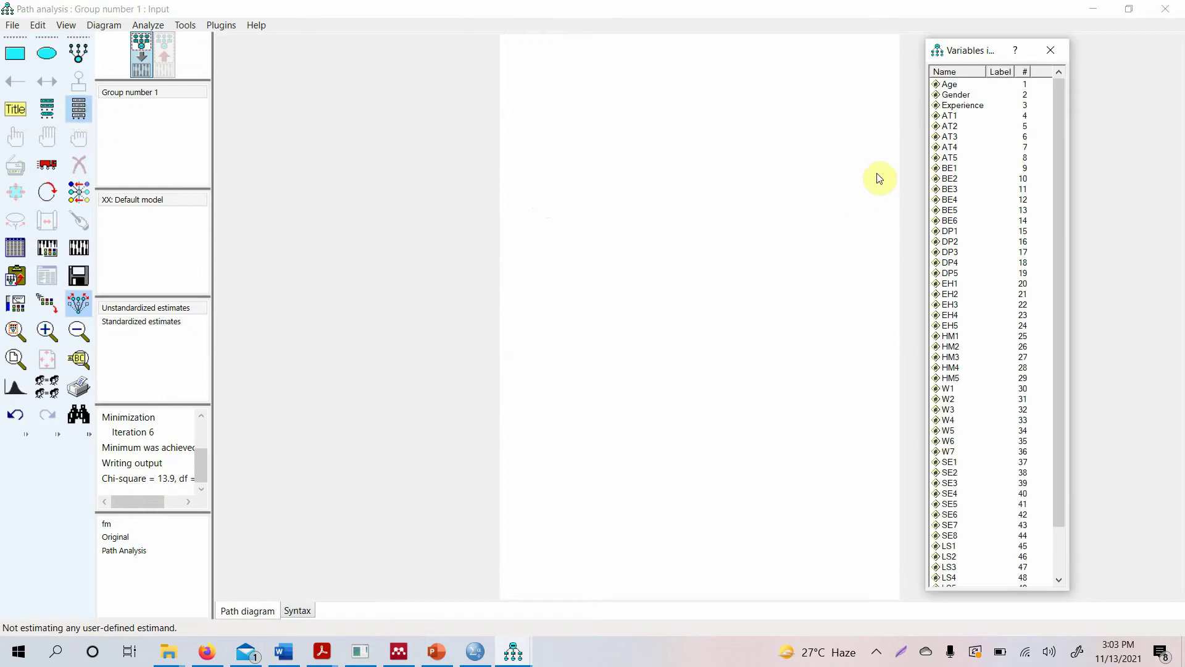
scroll(987, 370, down, 2)
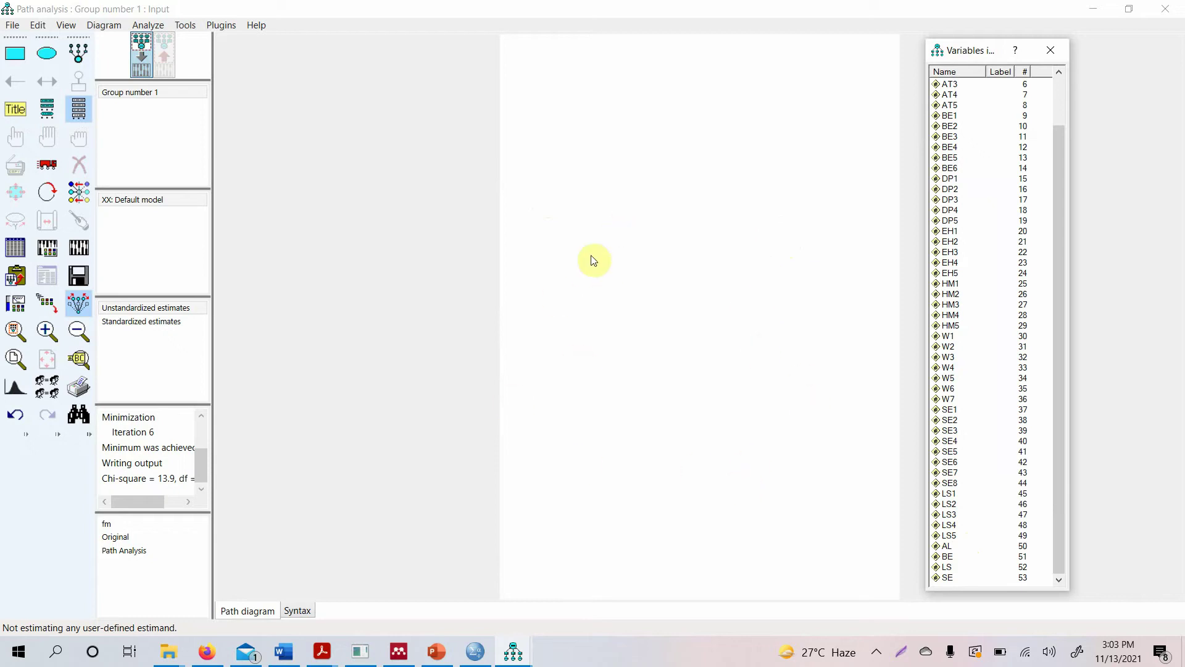
click(445, 659)
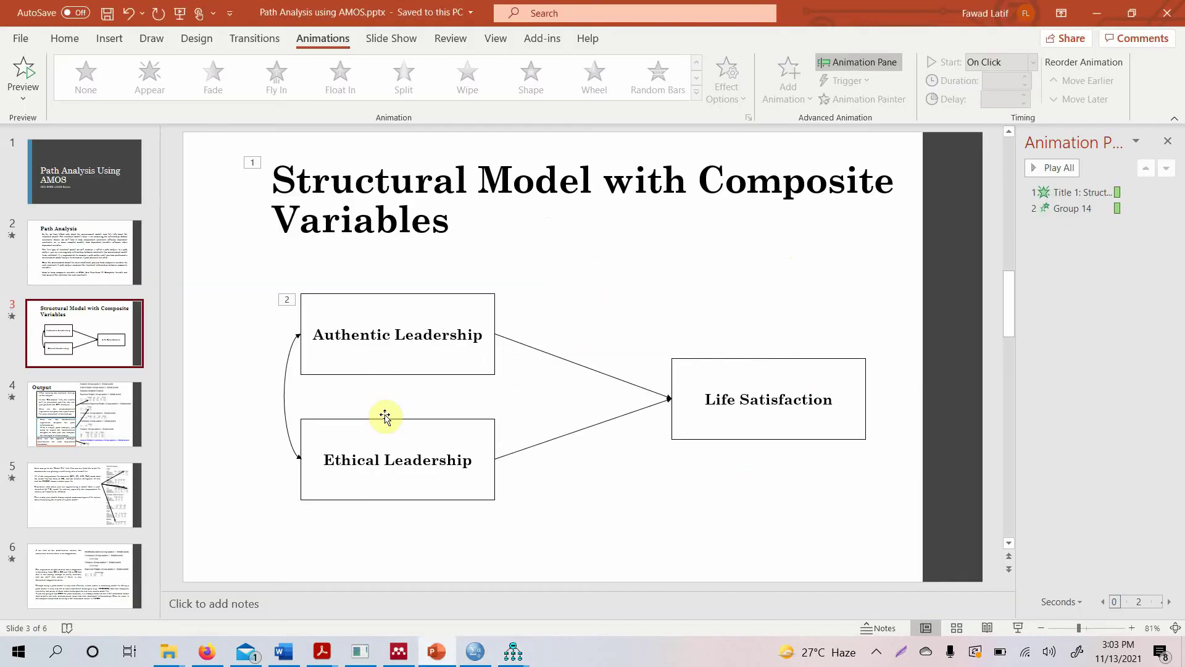
mouse_move(513, 655)
click(603, 583)
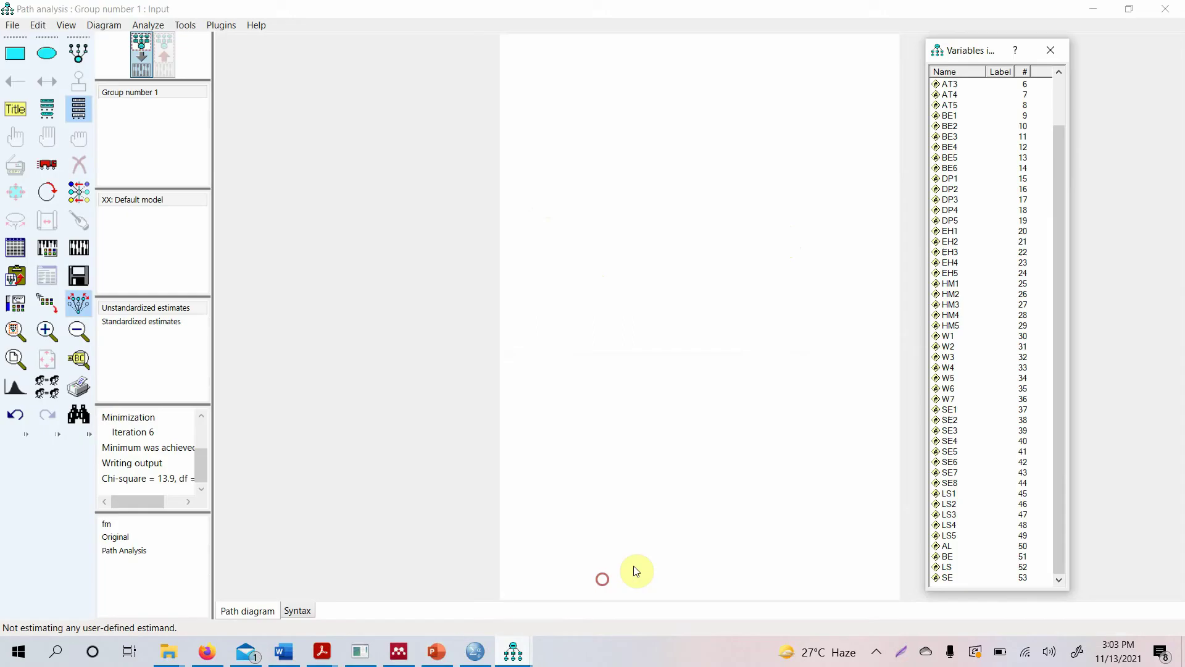
- Place the composite variables AL and BE one above the other in the upper part of the diagram, with LS to their right
drag(947, 547, 592, 202)
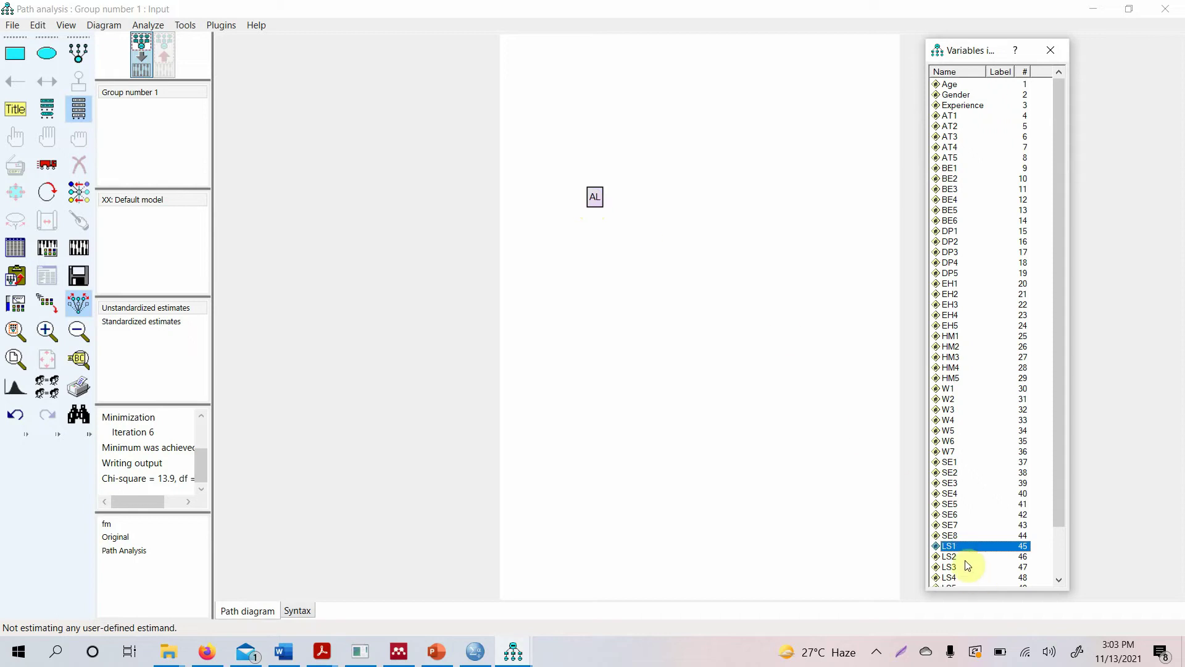
scroll(982, 558, down, 2)
drag(948, 557, 593, 240)
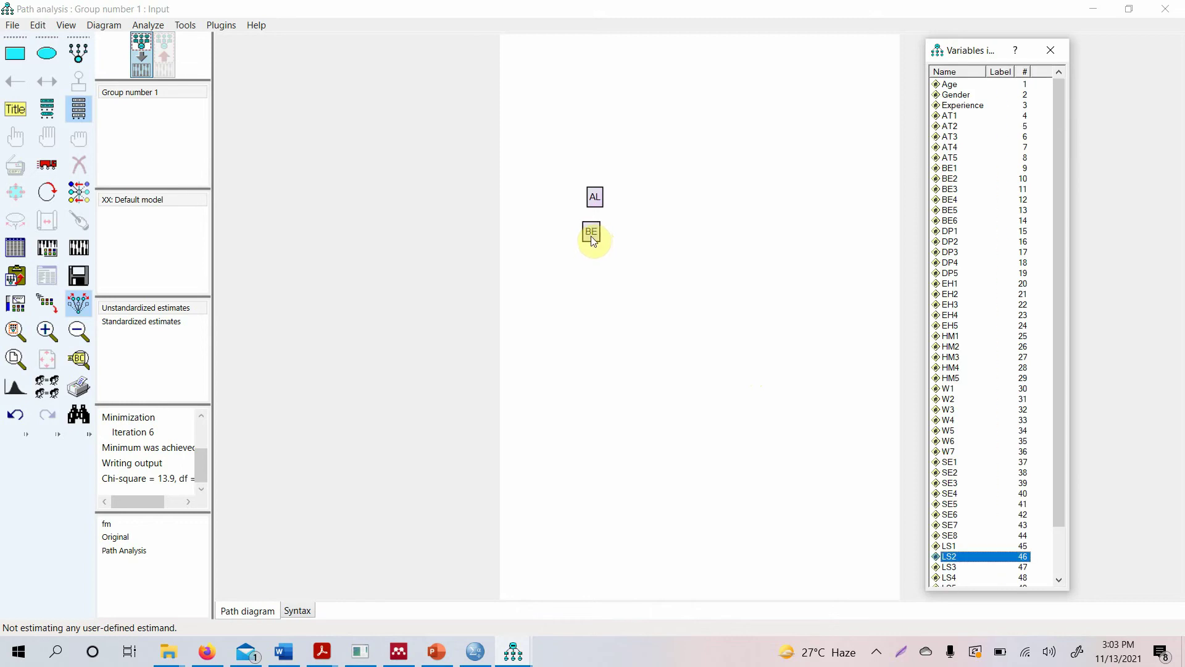
scroll(979, 568, down, 2)
click(950, 568)
drag(951, 571, 734, 216)
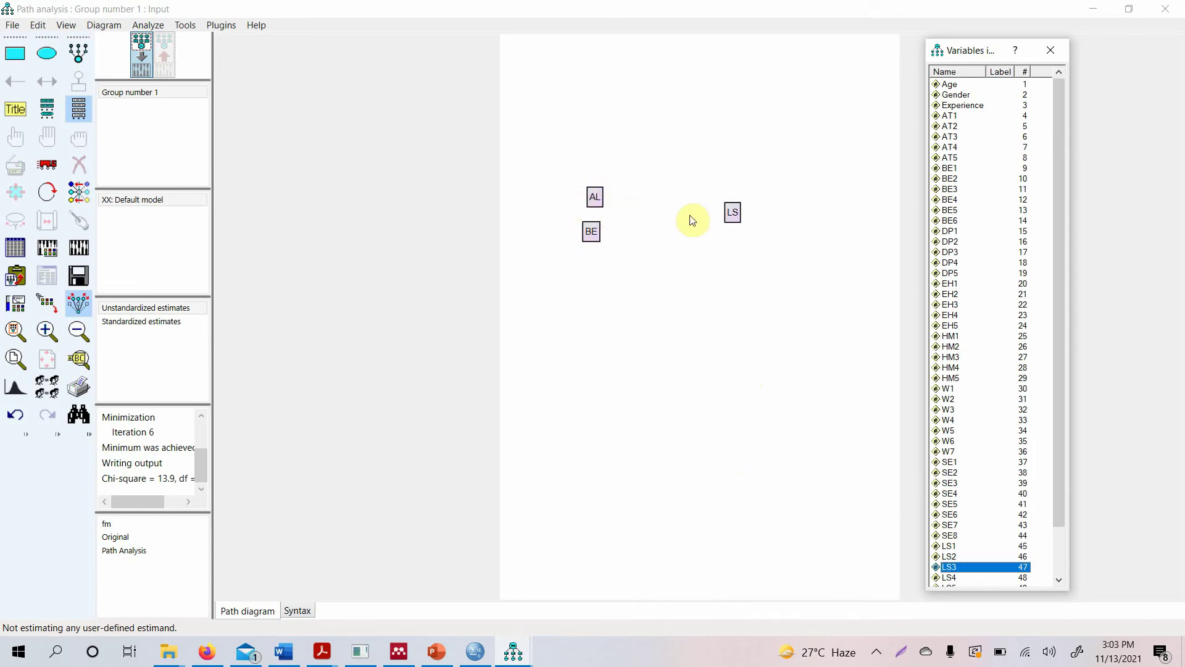
- Consult the PowerPoint slide, return to AMOS and enlarge the BE rectangle into a wide box
click(439, 653)
click(513, 651)
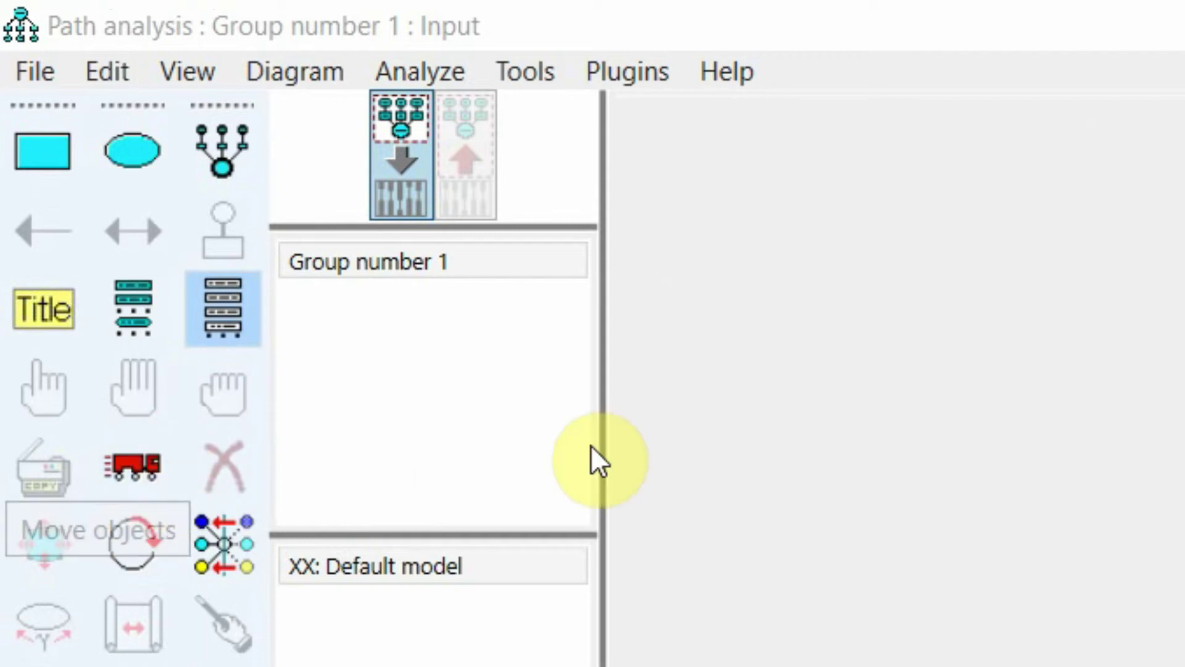
click(417, 171)
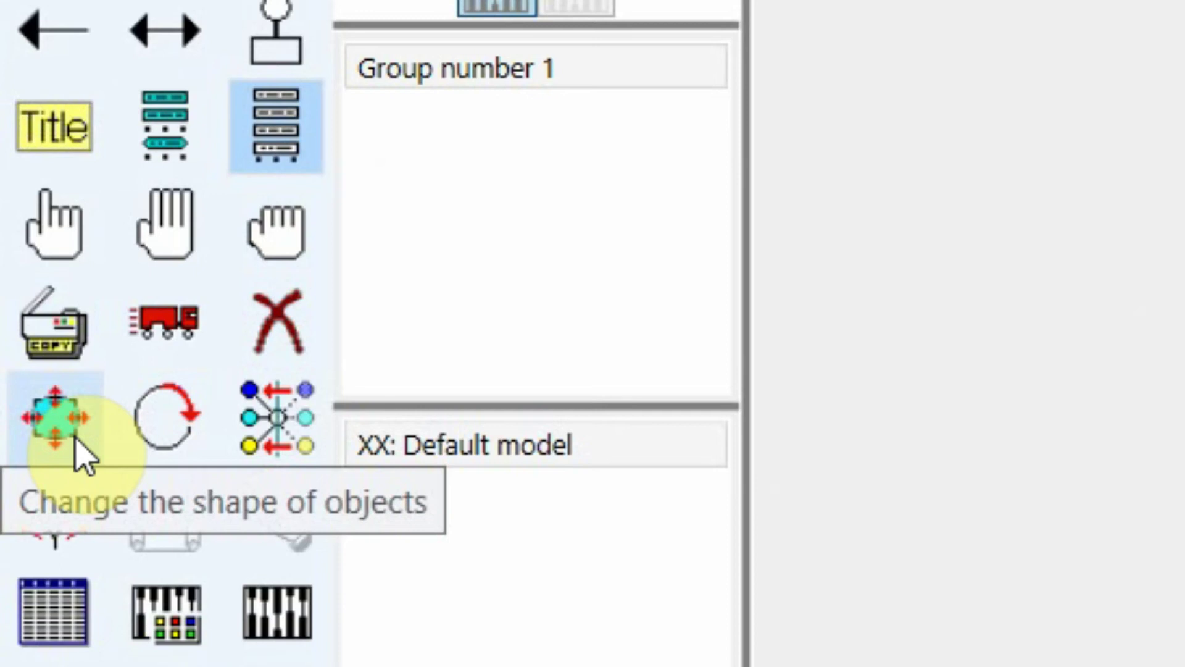
click(81, 457)
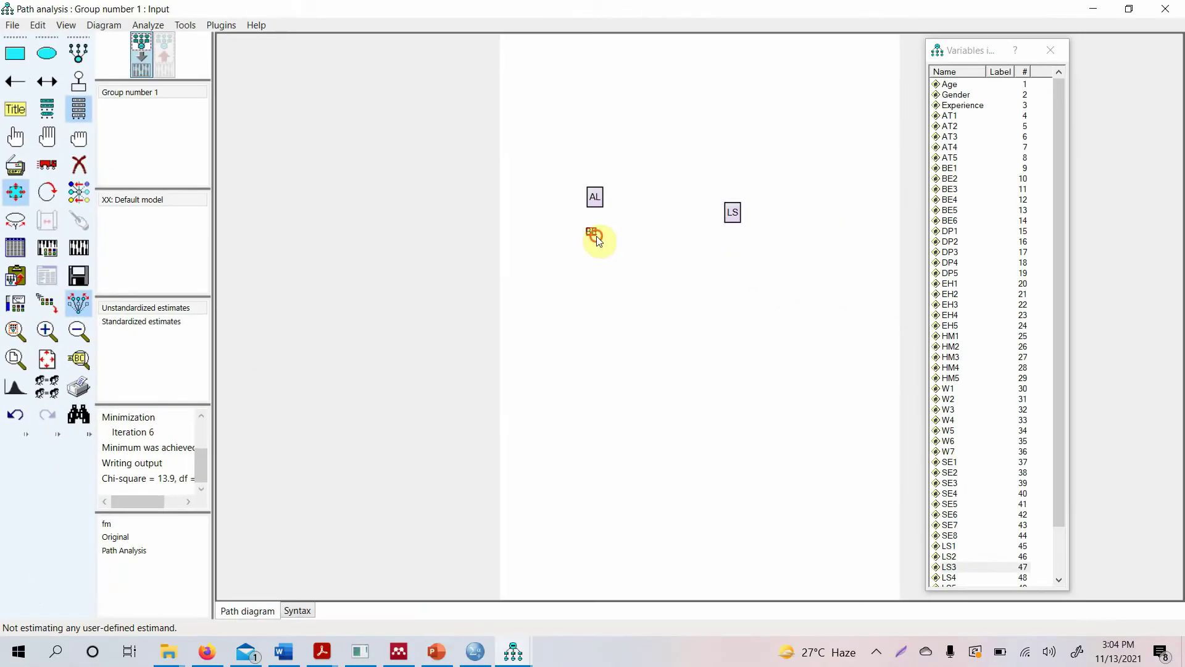
drag(597, 236, 648, 252)
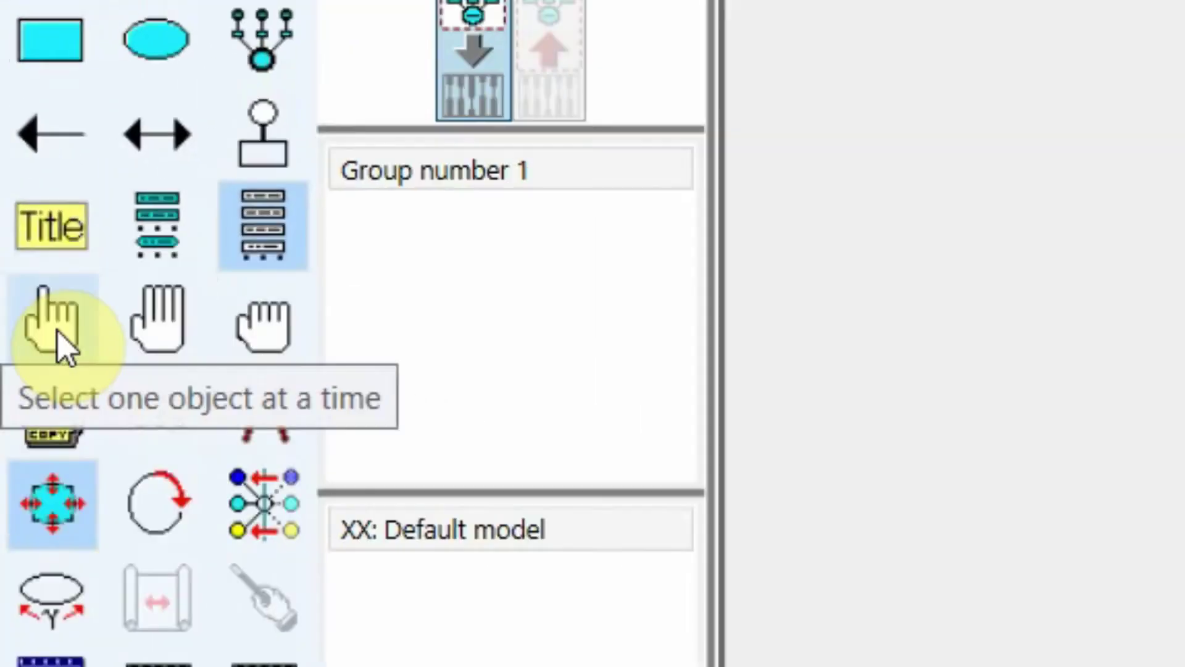
- Select BE and copy its height and width to the AL and LS rectangles with Drag Properties
click(28, 268)
click(851, 305)
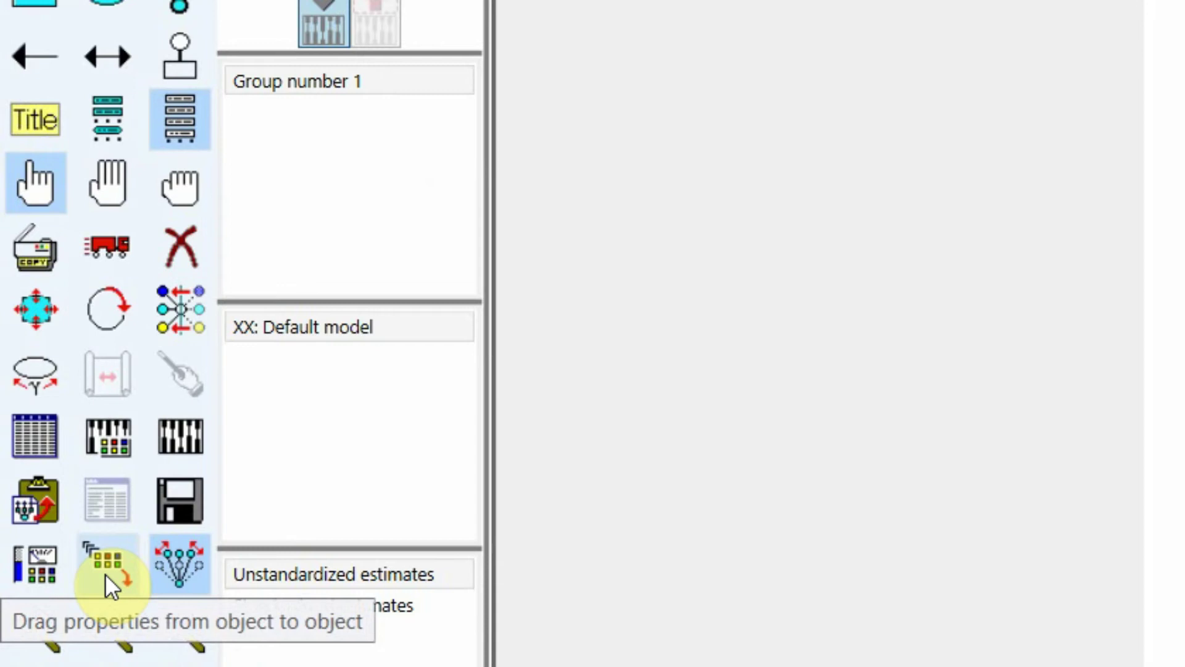
click(107, 579)
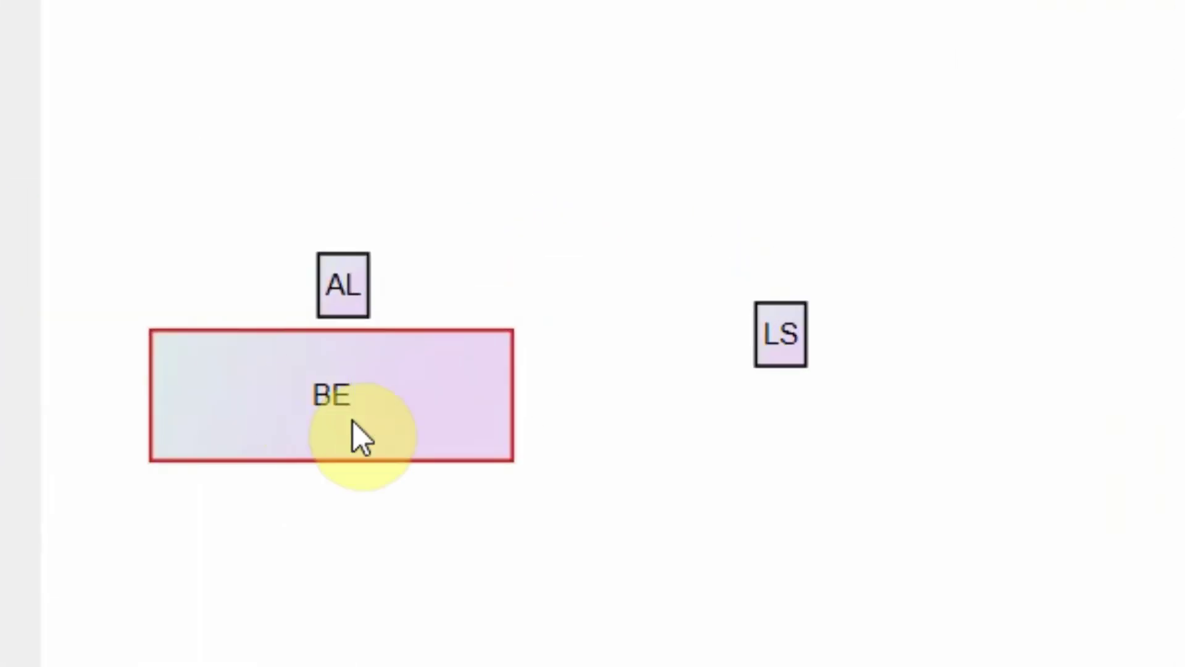
click(623, 240)
drag(433, 420, 401, 376)
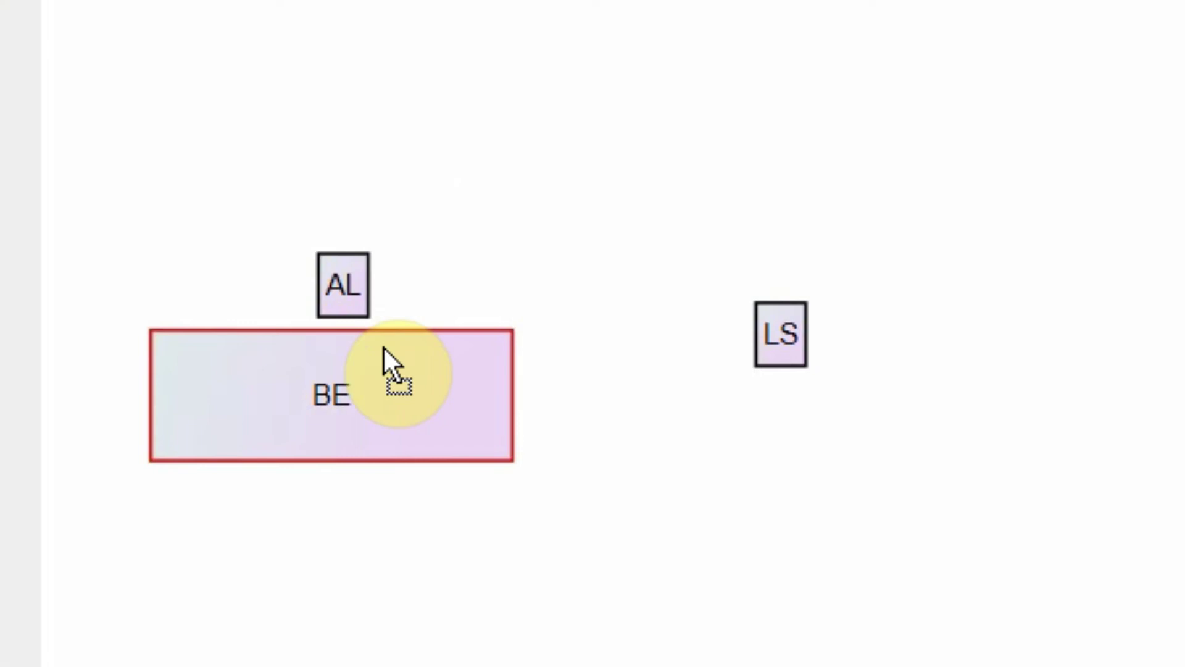
drag(384, 348, 361, 290)
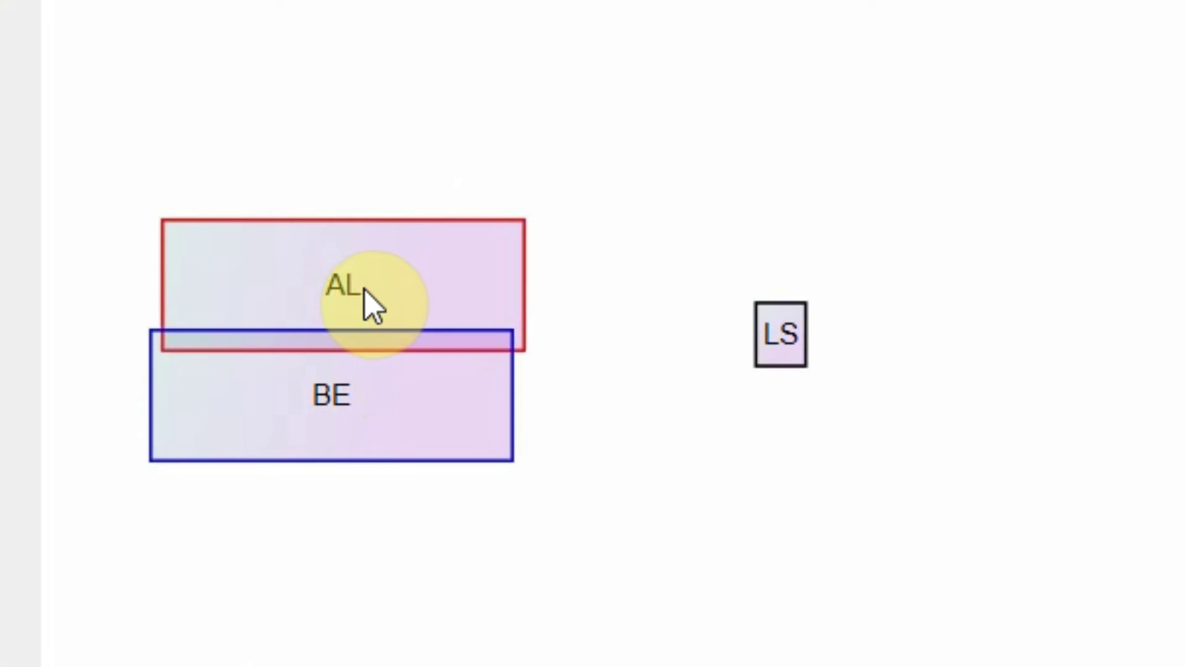
drag(434, 414, 779, 337)
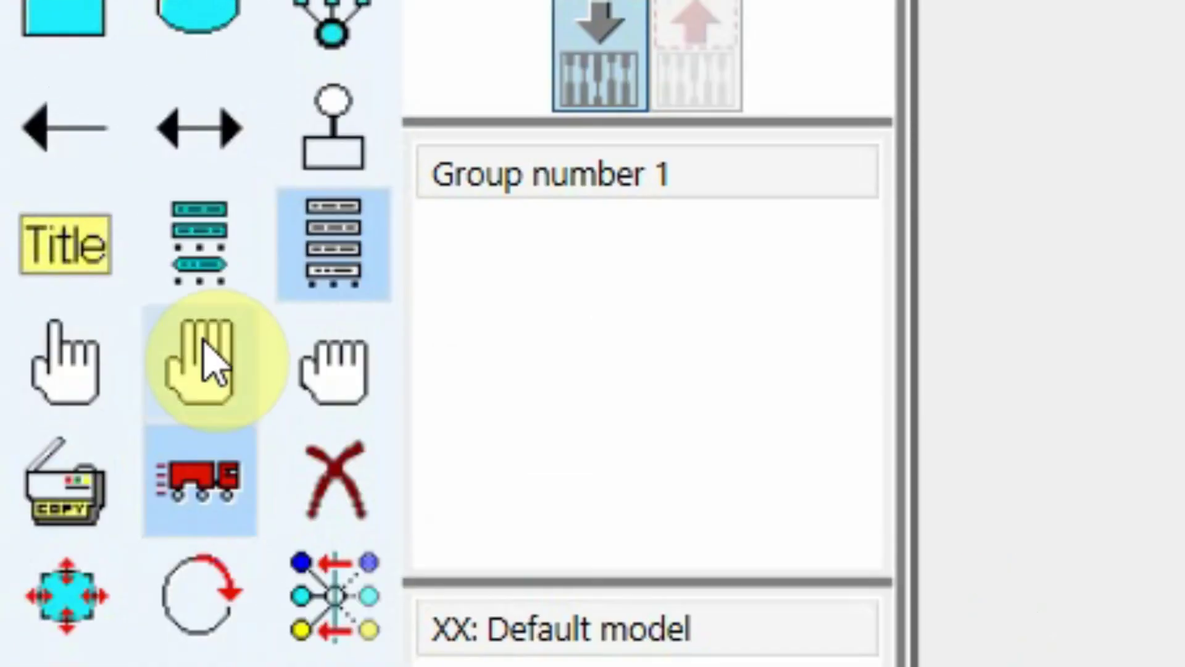
- Move the rectangles so AL sits clearly above BE and LS stands apart to their right, at mid-height between them
click(315, 364)
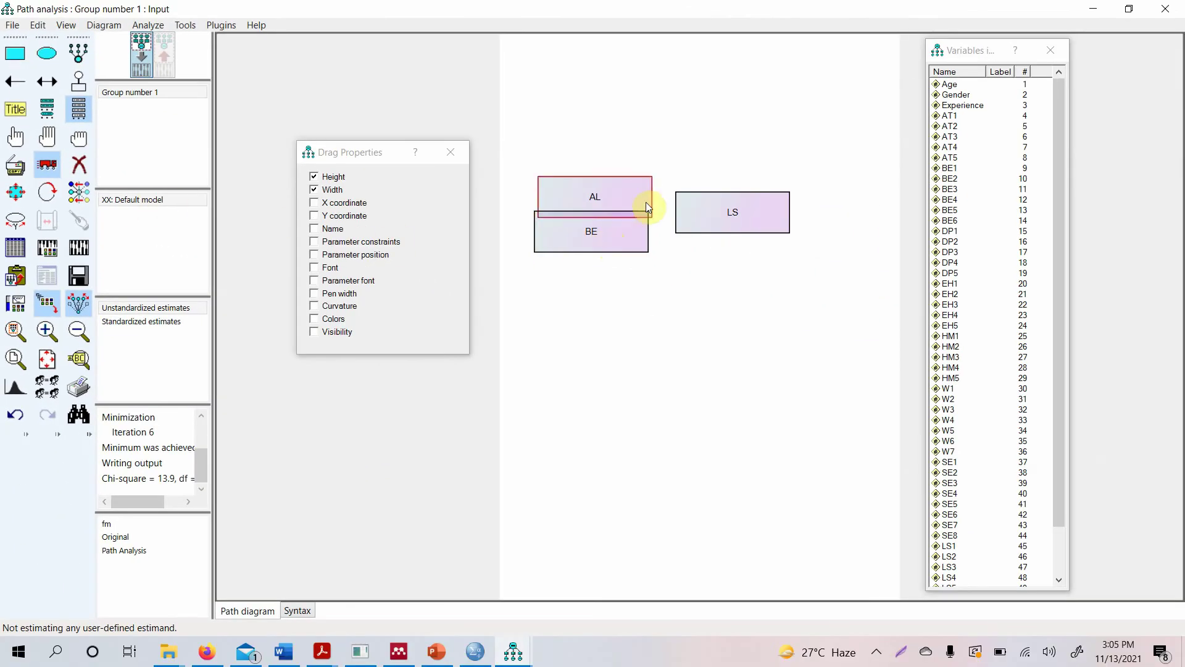
drag(598, 233, 602, 289)
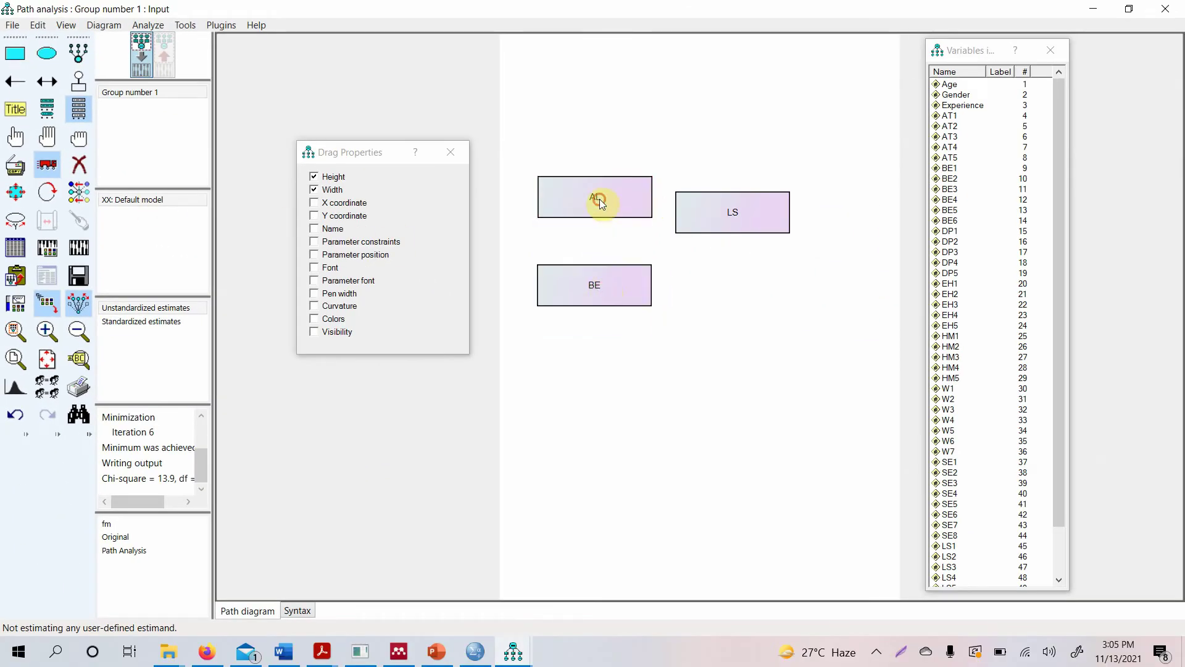
drag(599, 199, 622, 162)
drag(584, 285, 605, 254)
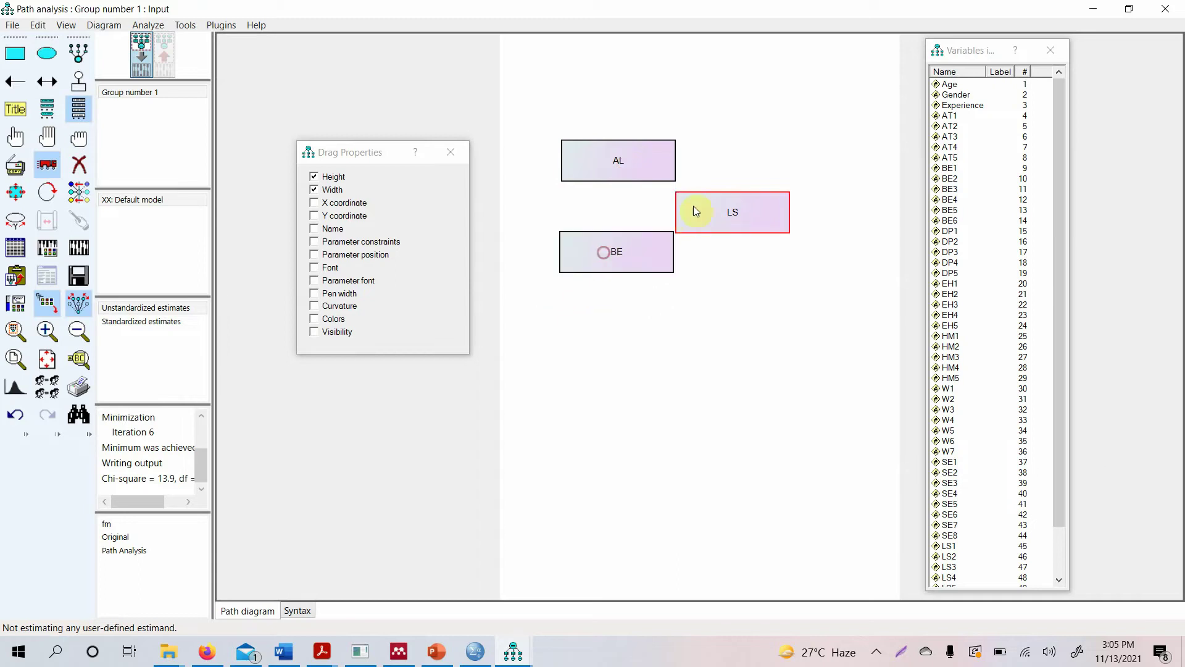
drag(683, 216, 753, 213)
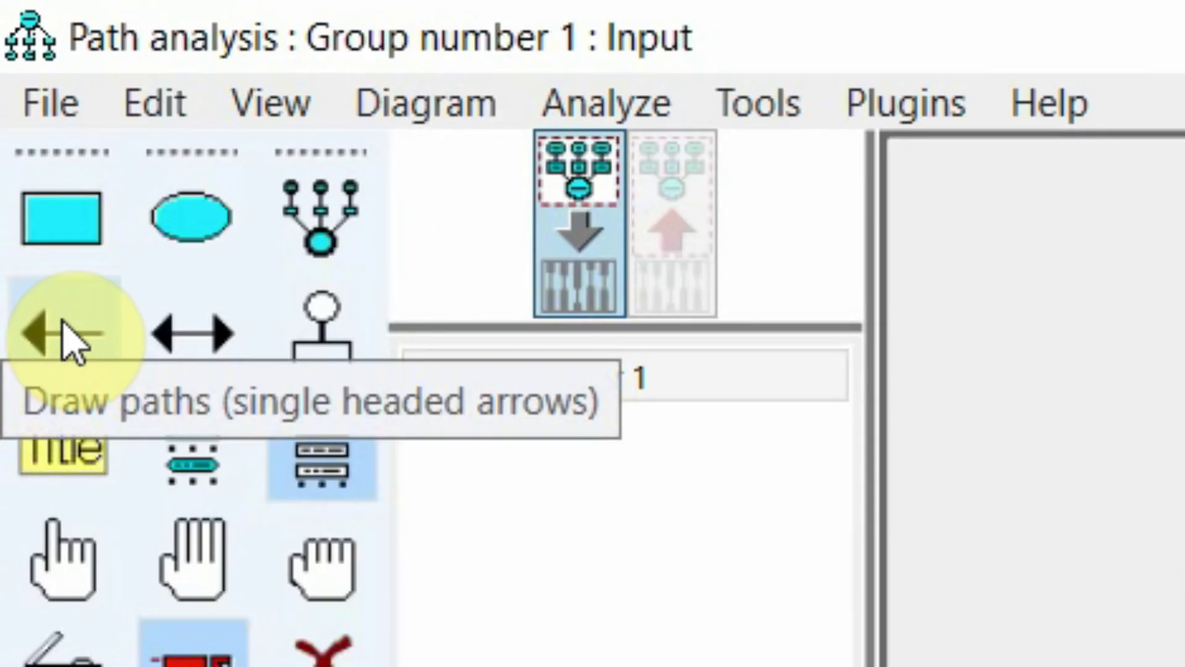
- Draw single-headed paths from AL to LS and from BE to LS
click(65, 327)
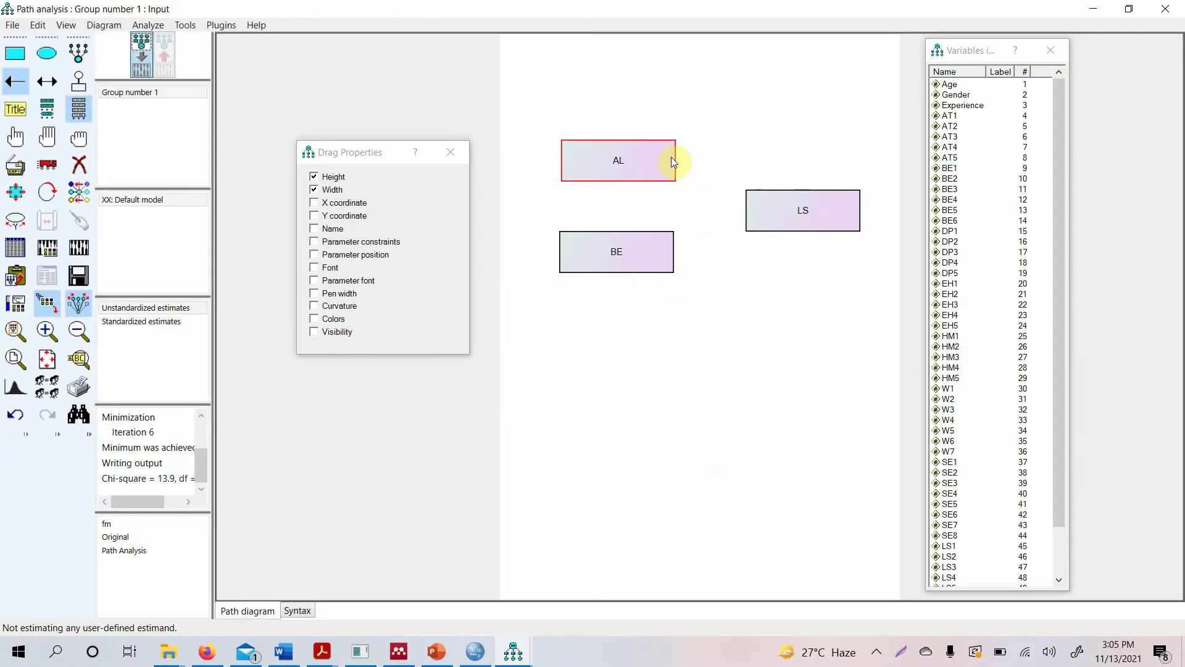
drag(960, 223, 1113, 299)
drag(631, 258, 764, 210)
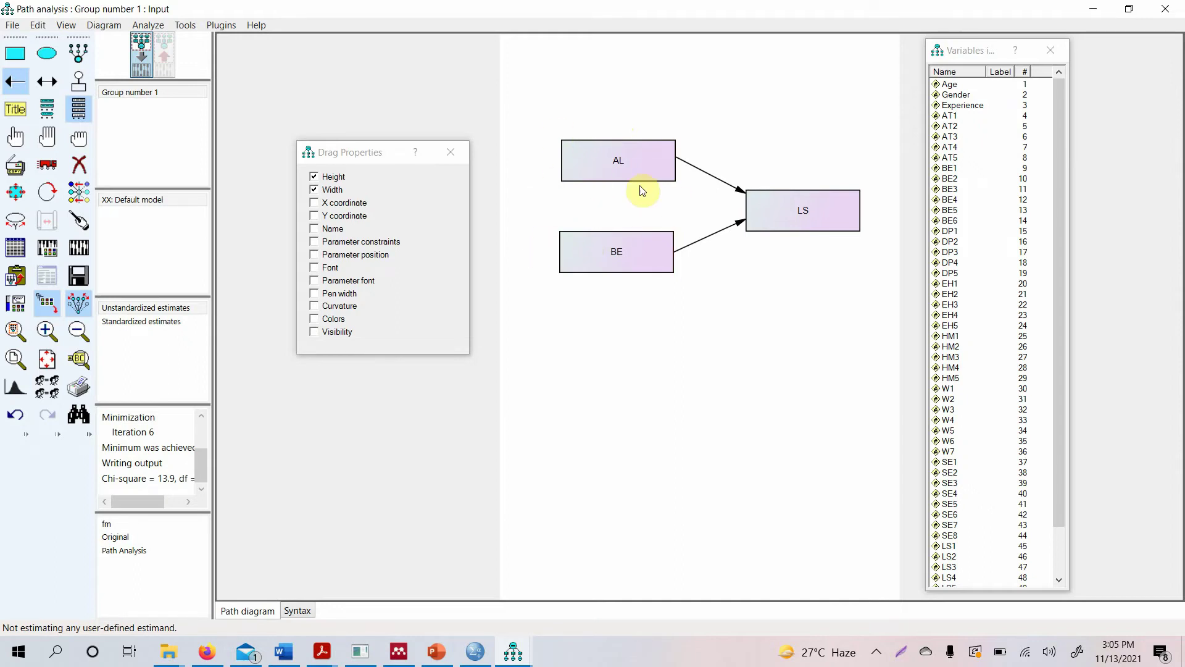
- Try to calculate the estimates, cancel the analysis and connect BE and AL with a covariance arrow
click(90, 250)
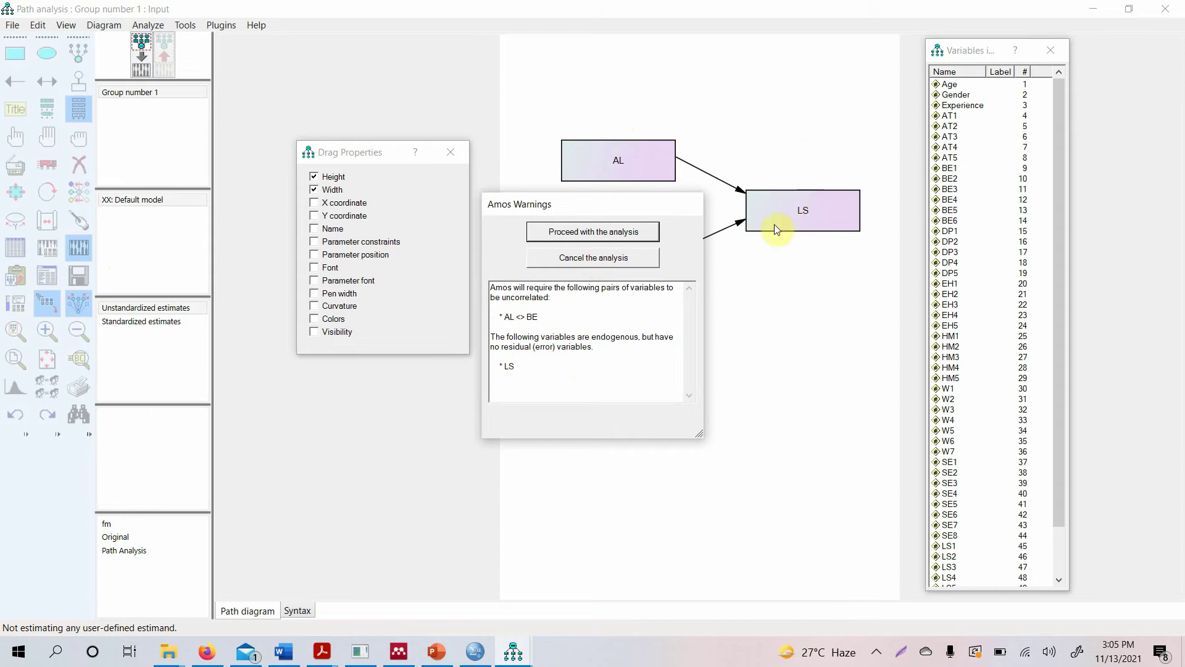
click(602, 258)
click(47, 81)
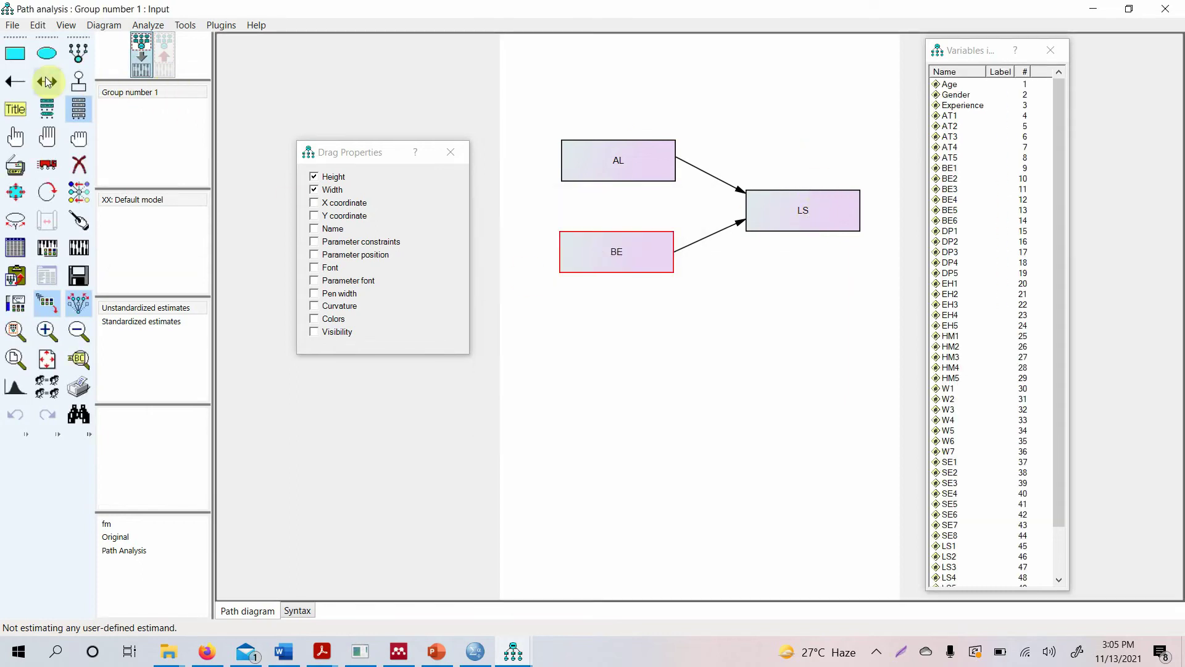
drag(555, 256, 558, 180)
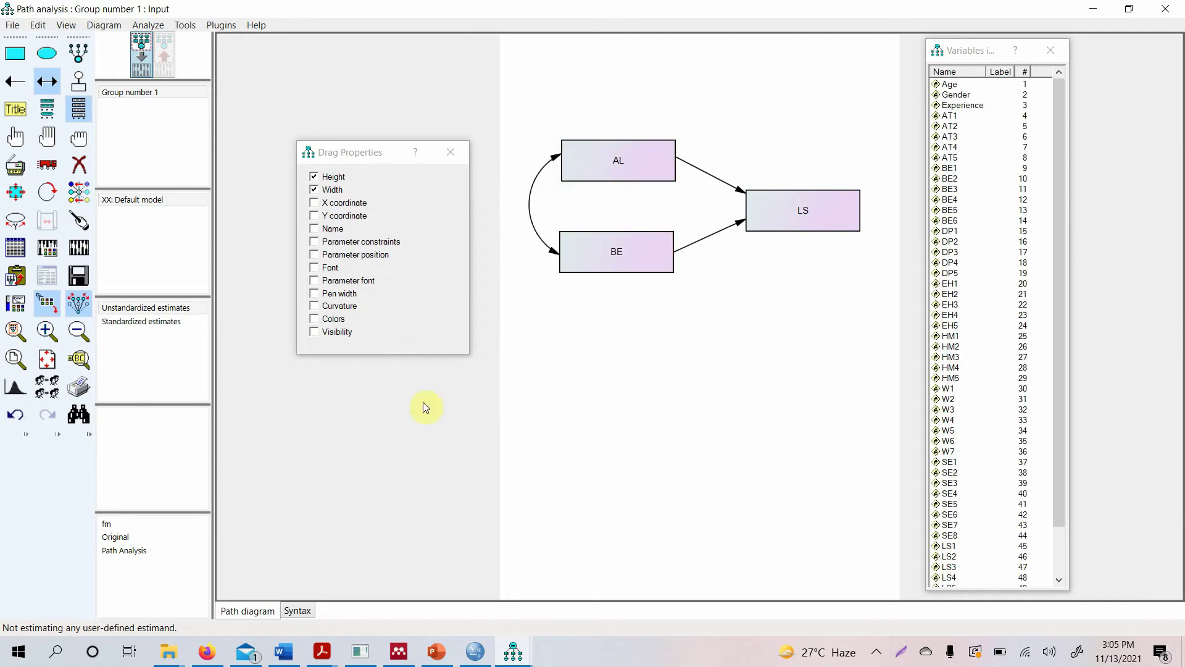
- Add an error term to LS, name the unobserved variables automatically and close Drag Properties
click(78, 81)
click(784, 227)
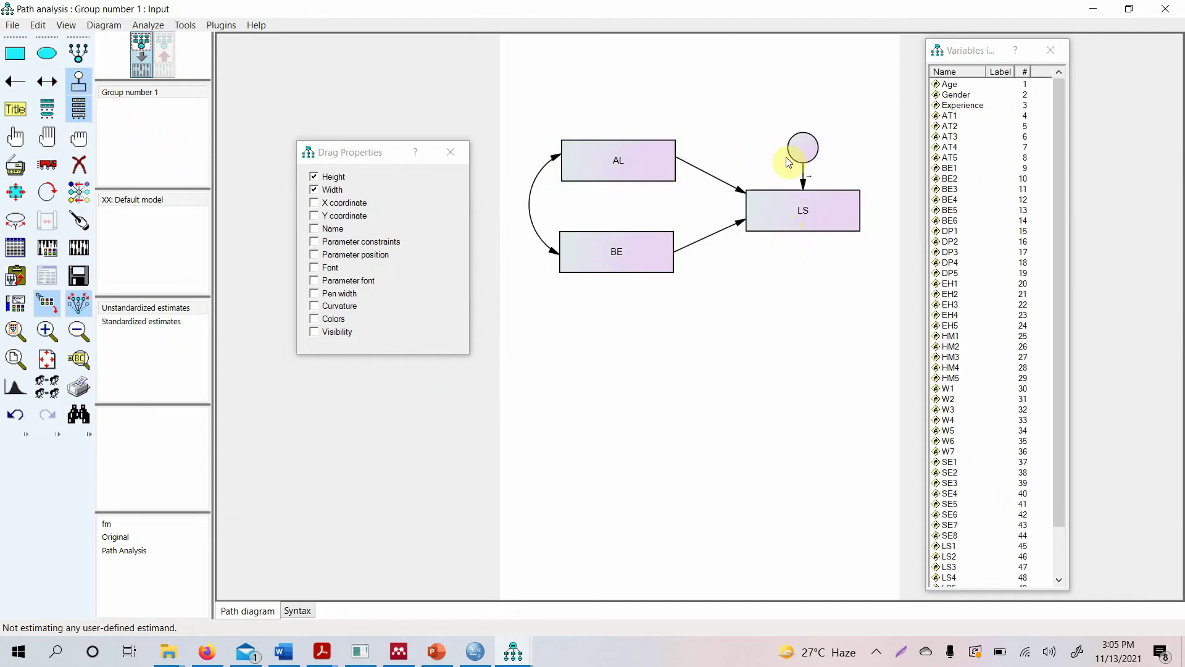
click(221, 25)
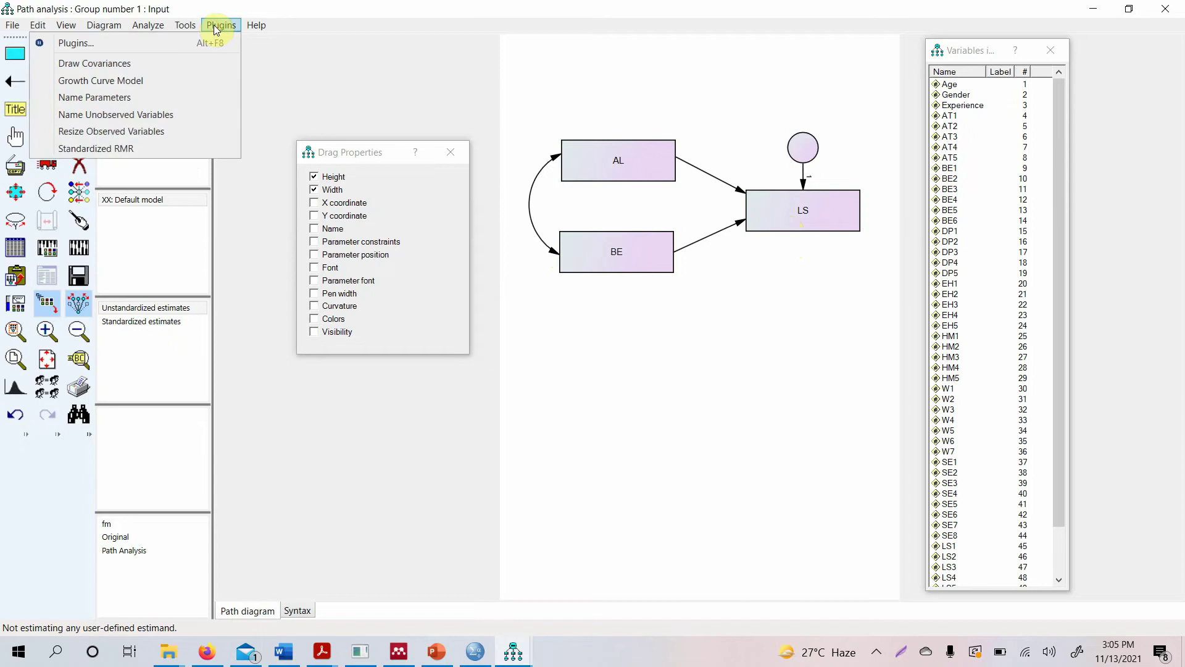
click(151, 116)
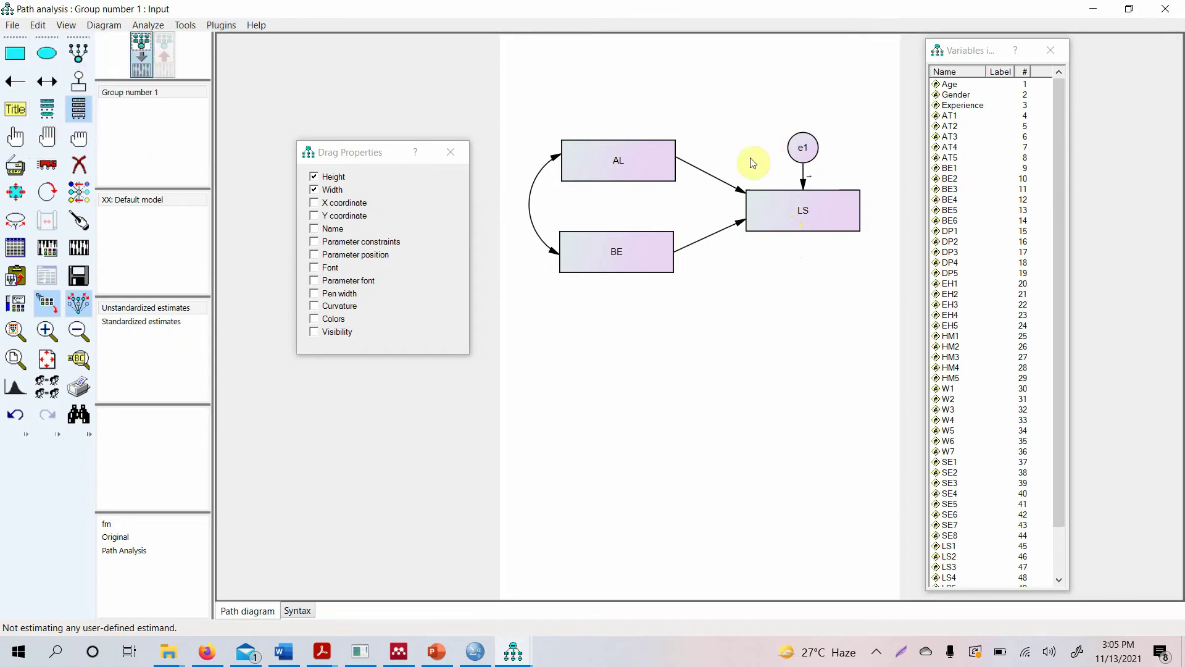
click(454, 152)
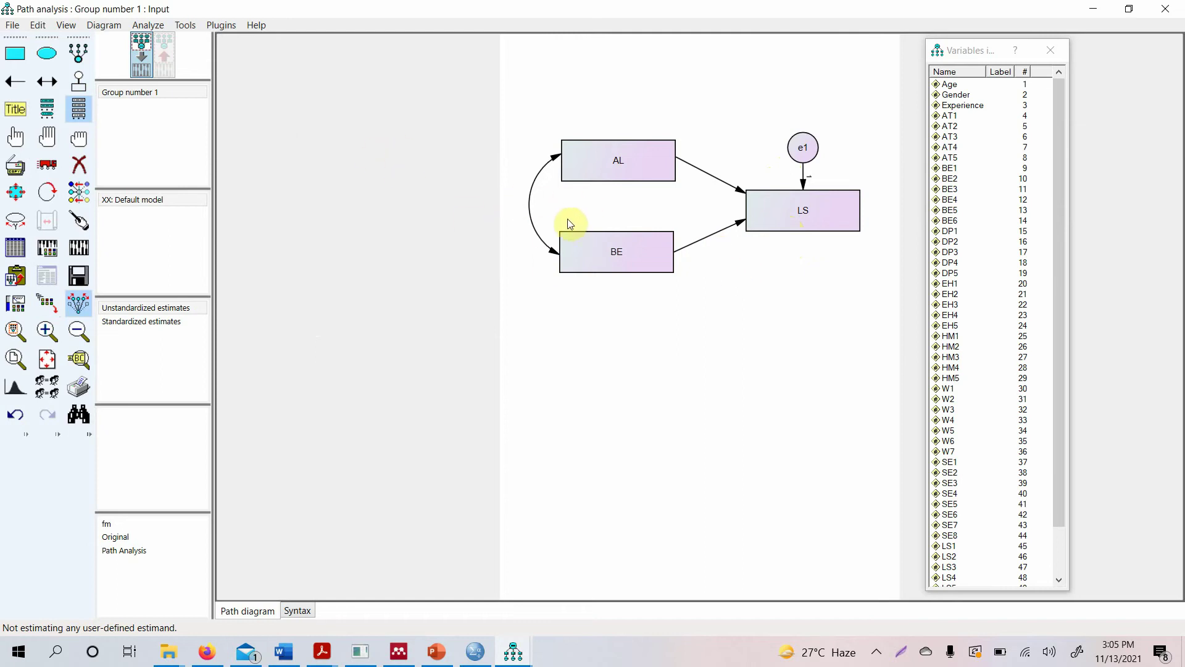
- Calculate the estimates, review the Estimates section of the text output and return to the path diagram
click(79, 249)
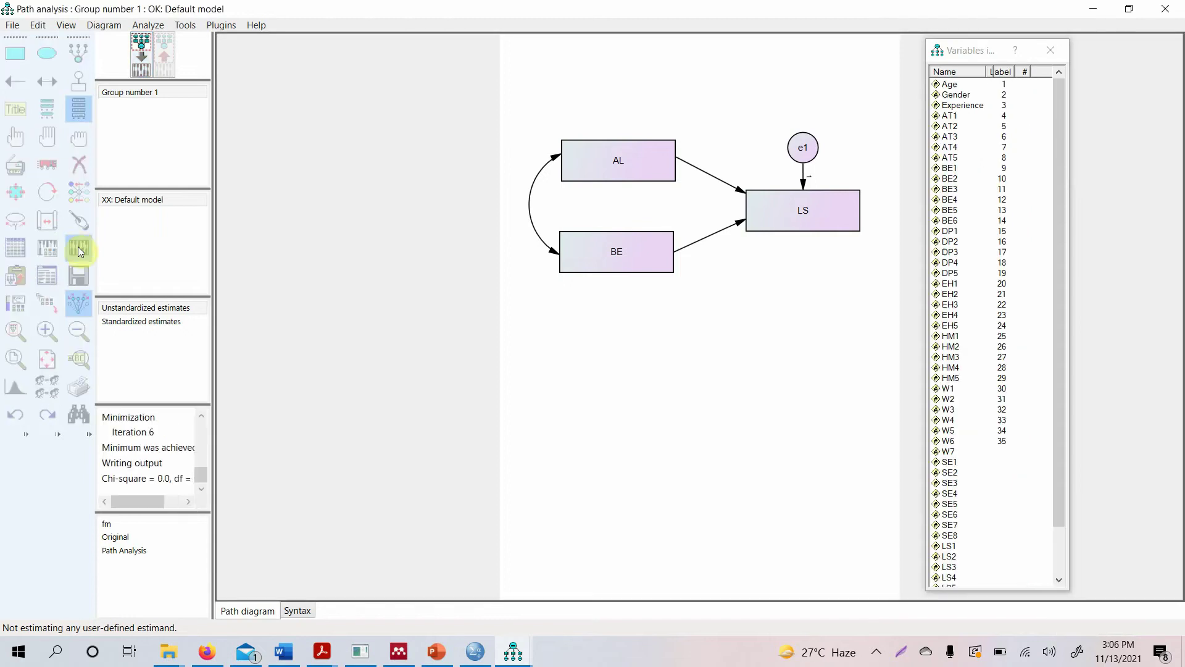
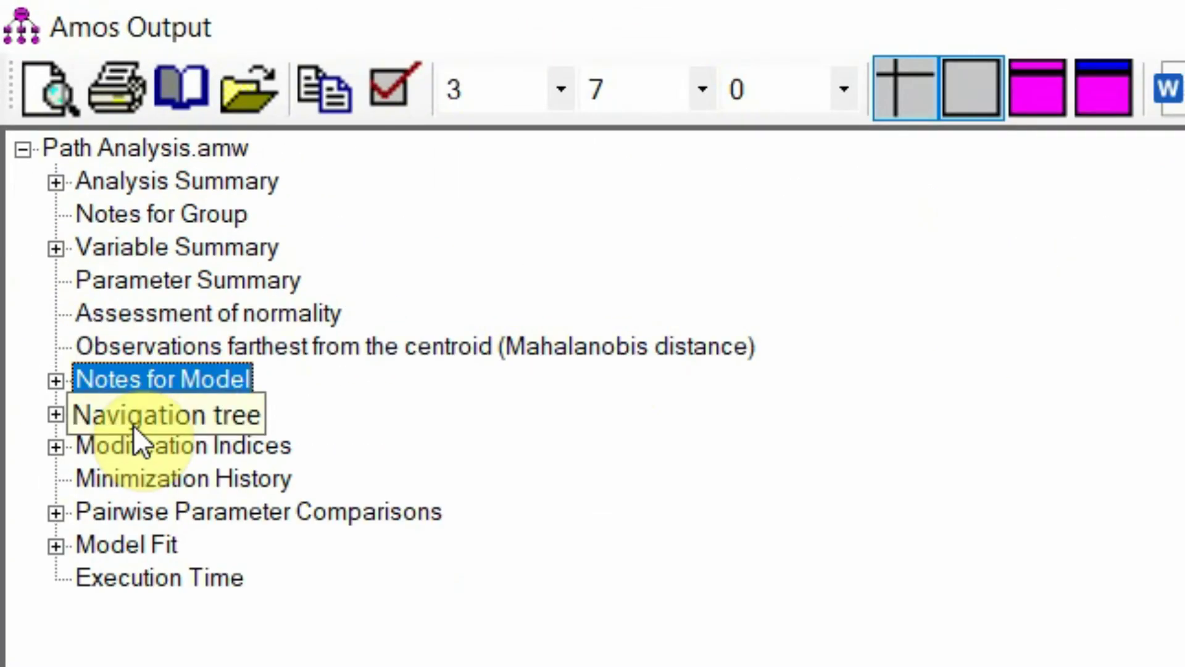
click(133, 425)
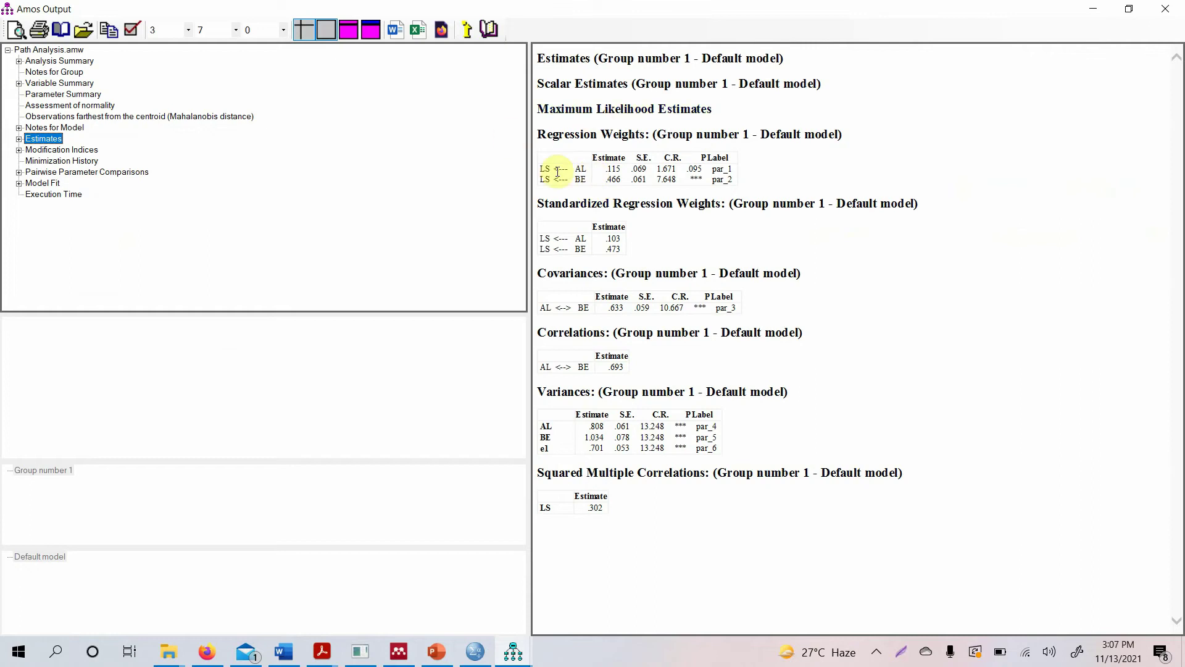
click(1178, 11)
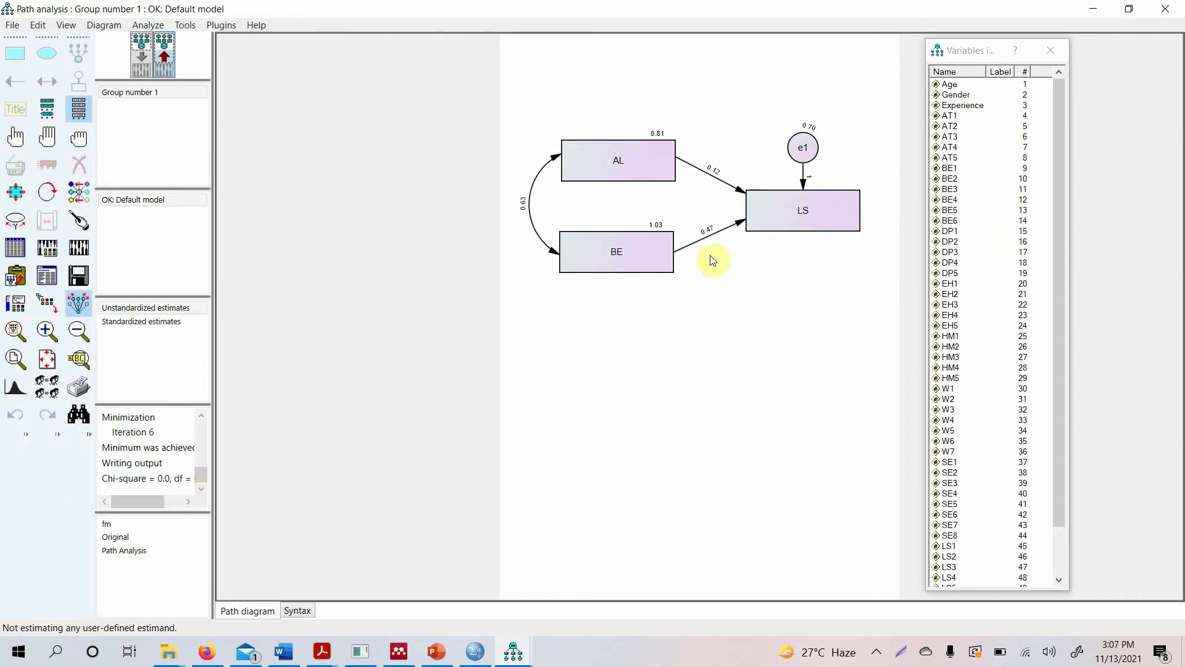
- Return to the input diagram and fix the regression weight of the path from BE to LS at 1
double_click(741, 227)
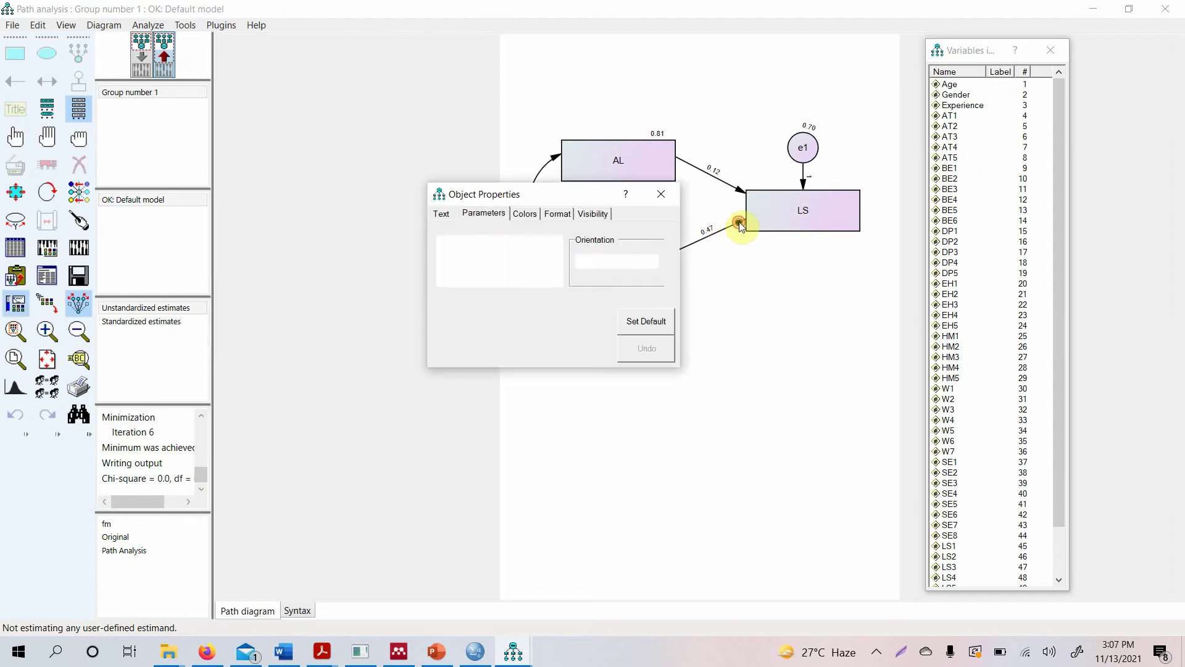
click(661, 194)
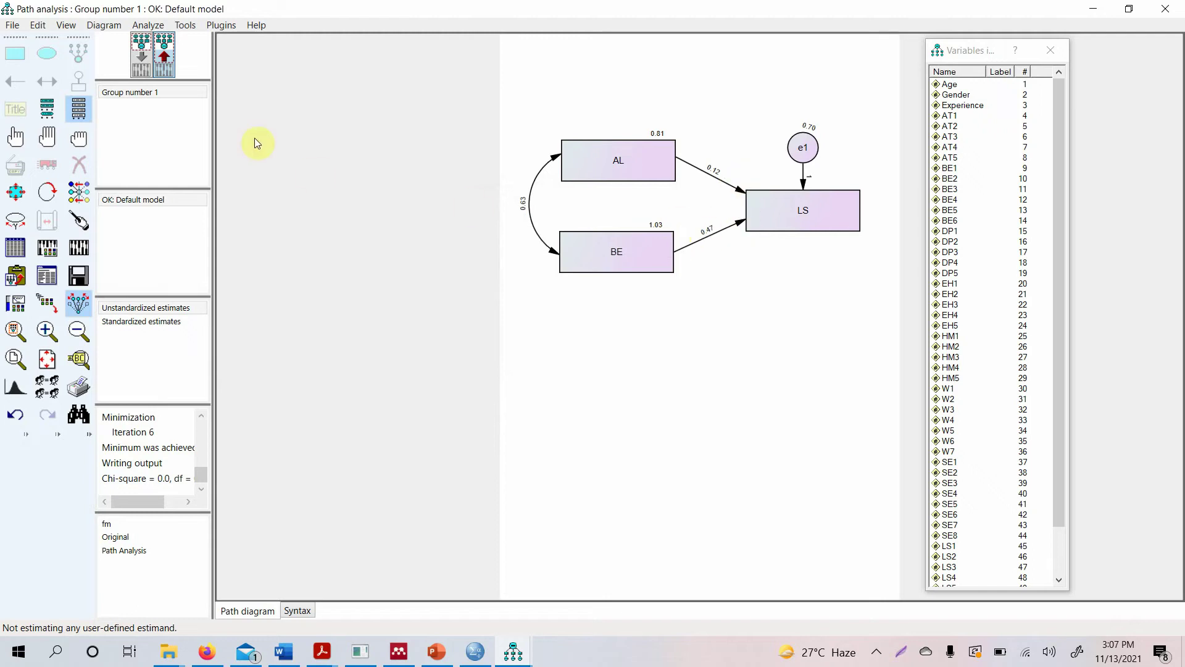
click(143, 59)
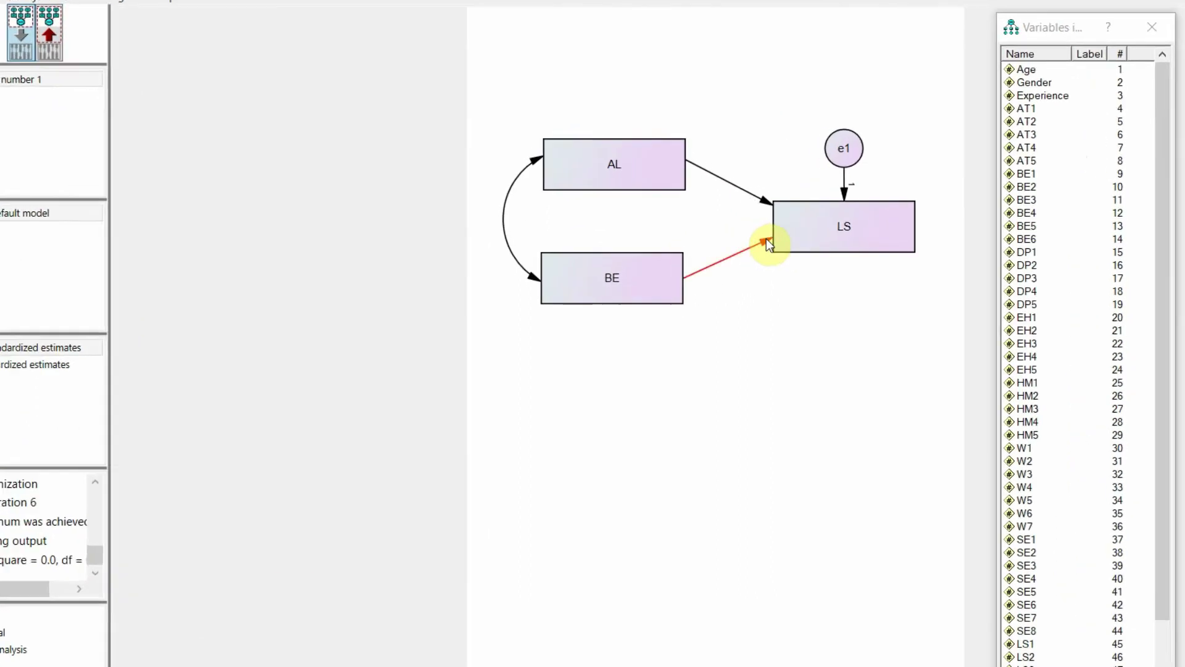
double_click(742, 222)
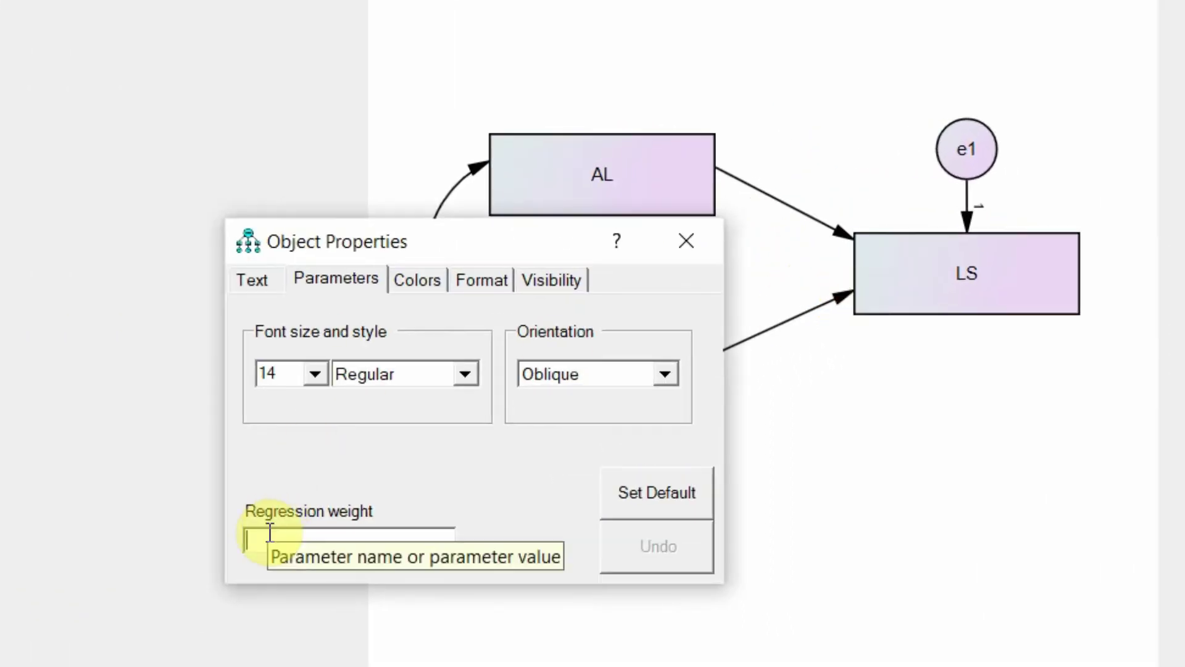
click(270, 533)
text(1)
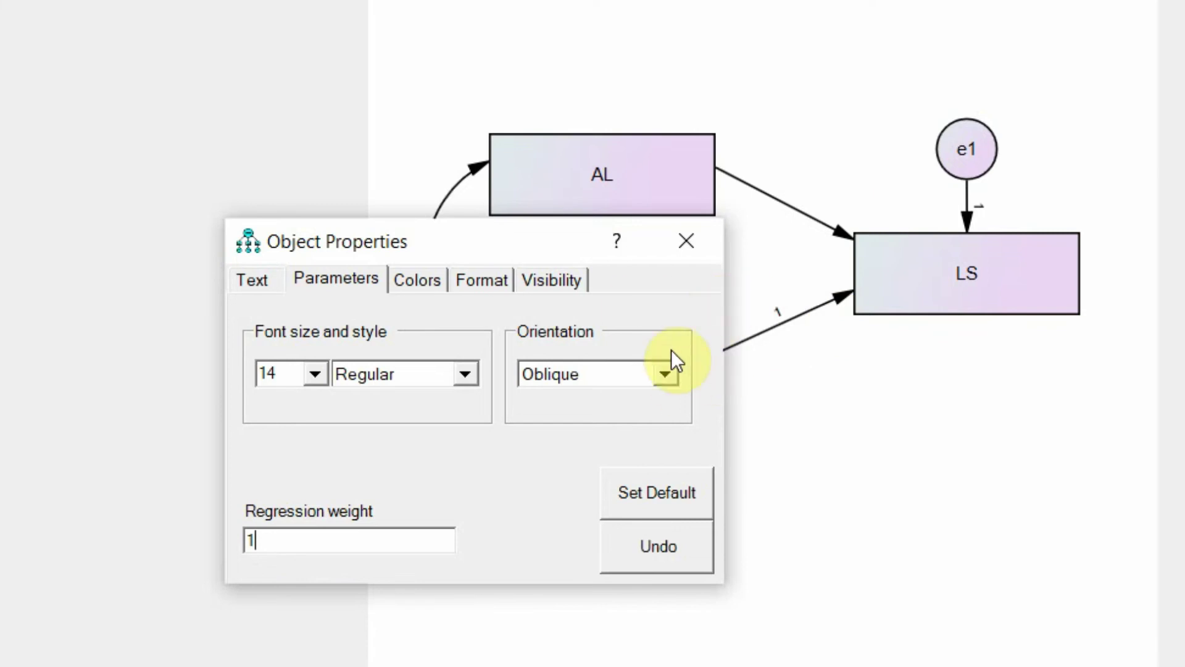
click(685, 239)
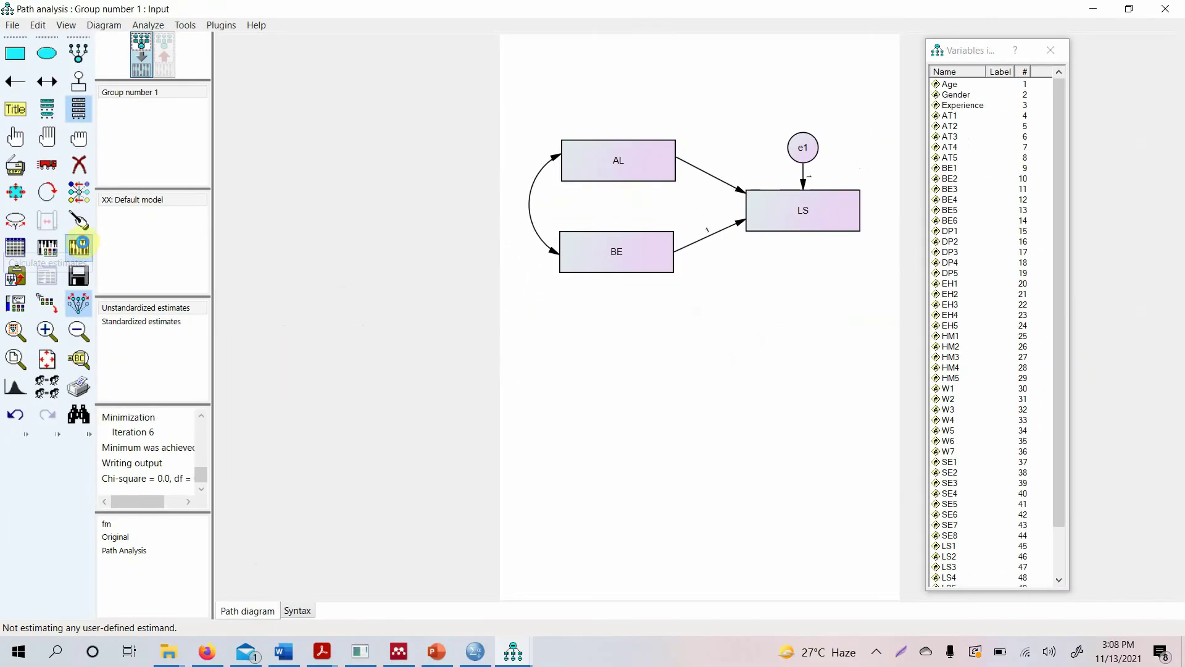
- Recalculate the estimates and check the chi-square and degrees of freedom in the computation summary and text output
click(81, 245)
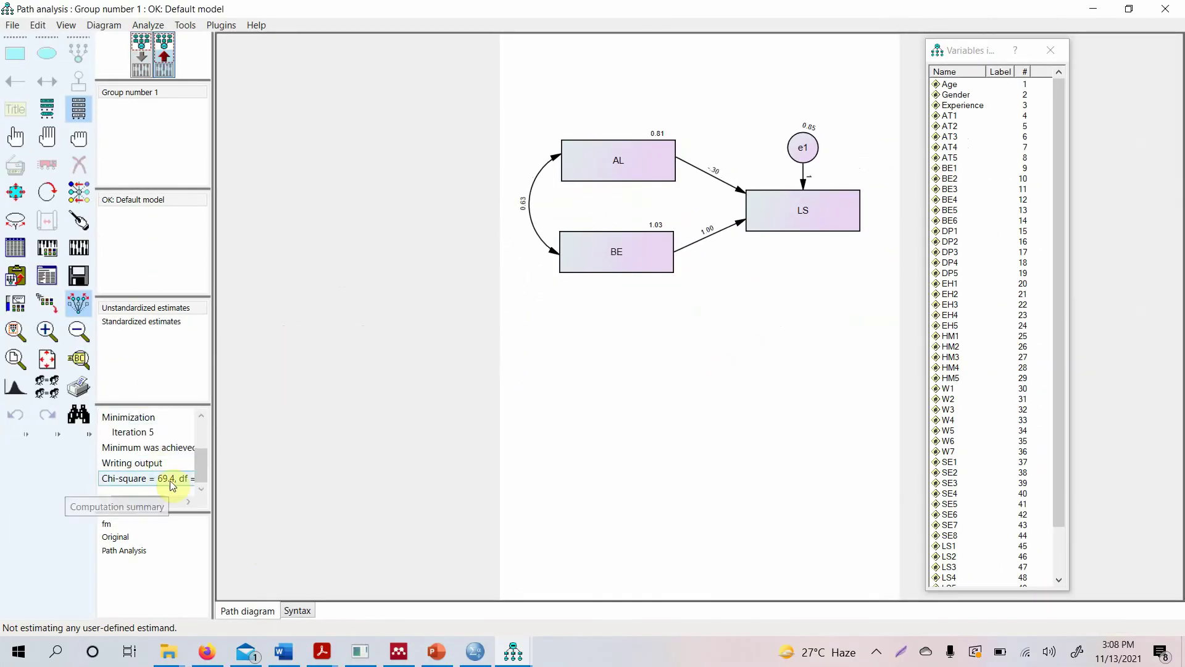
drag(143, 501, 174, 501)
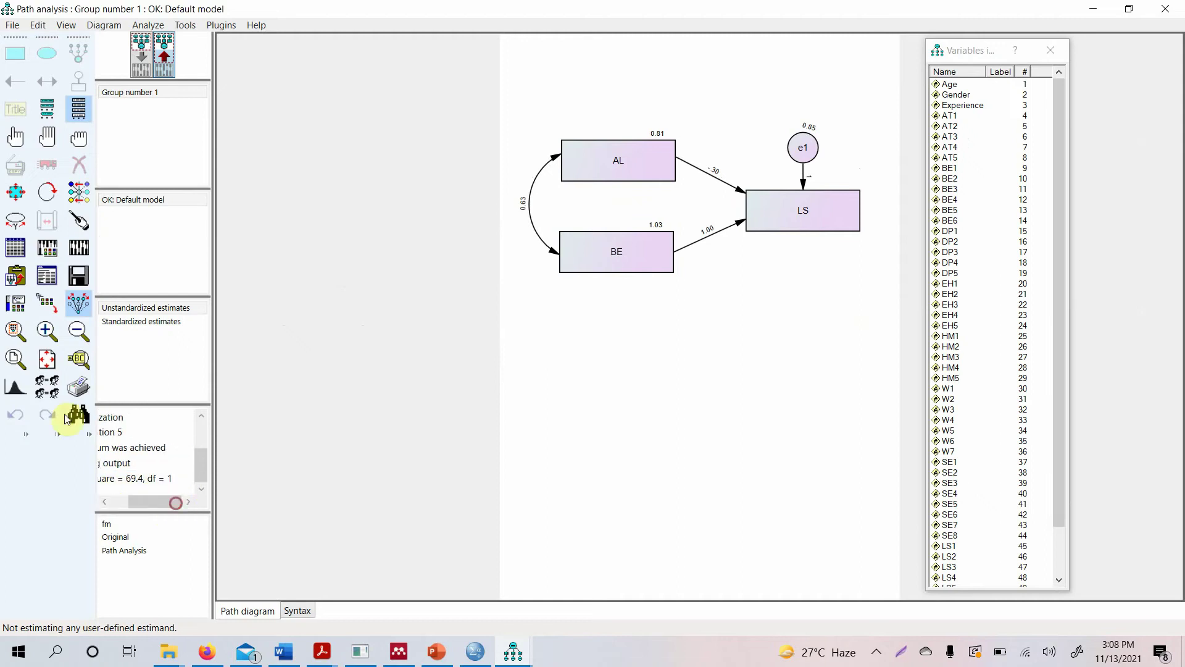
click(46, 279)
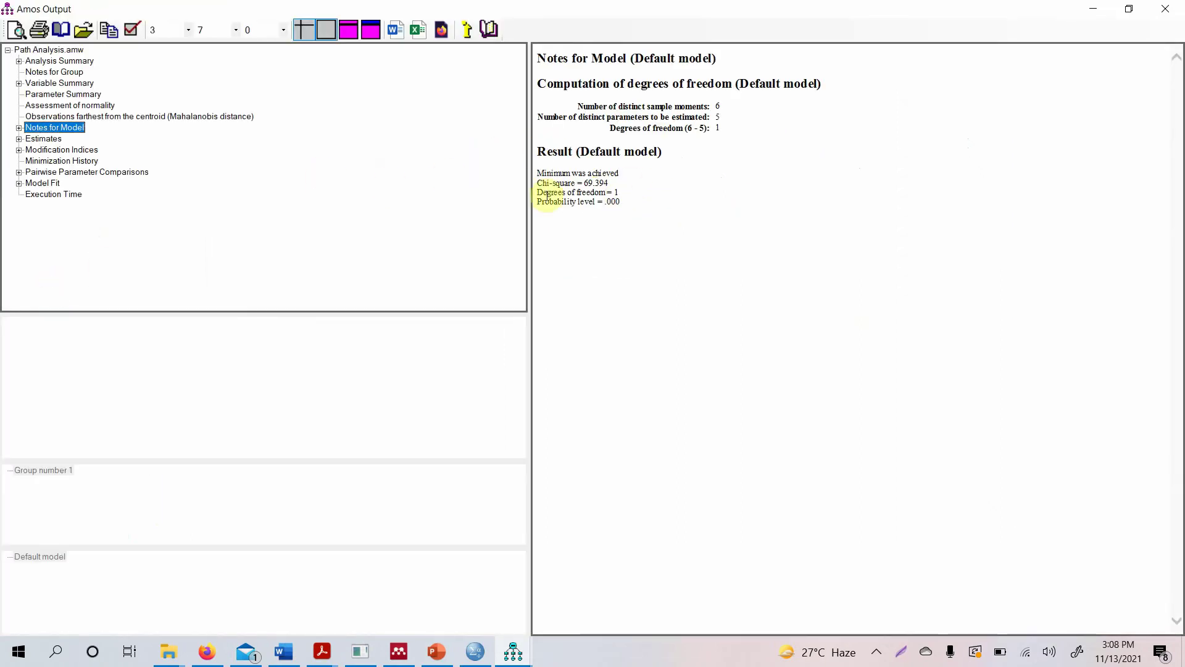
- Review the Model Fit section of the text output down to the Hoelter indices and close the output
click(39, 184)
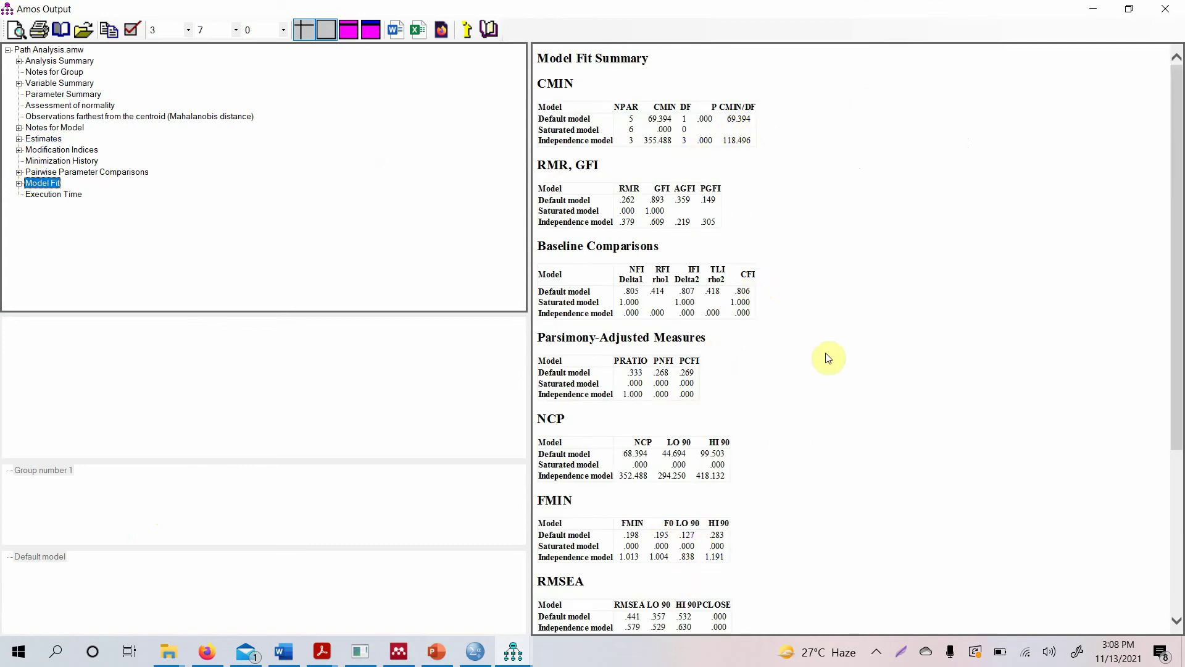
scroll(825, 357, down, 4)
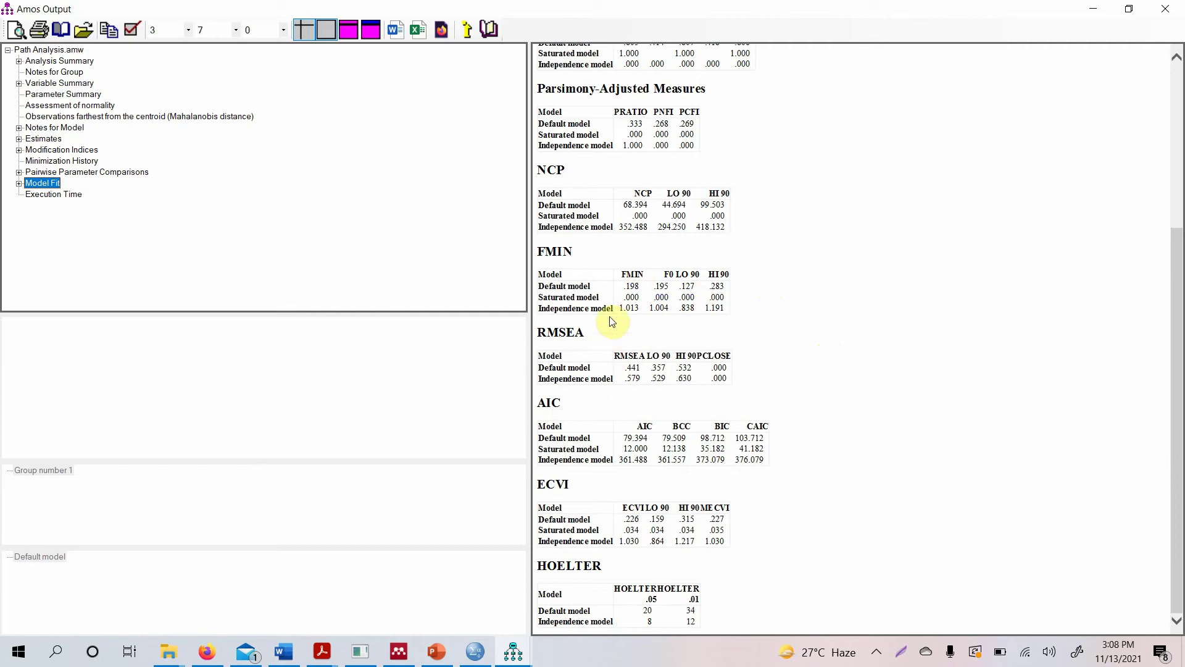
click(1180, 8)
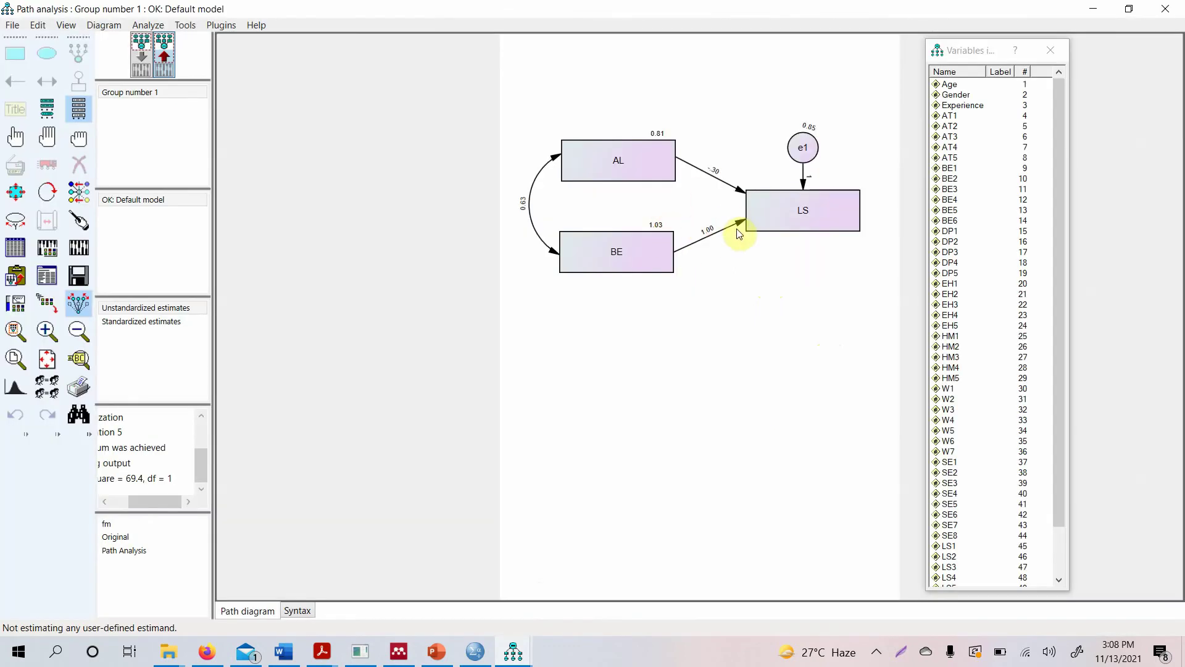
- Clear the fixed regression weight on the path from BE to LS, then recalculate the estimates and check the computation summary
click(141, 54)
double_click(741, 224)
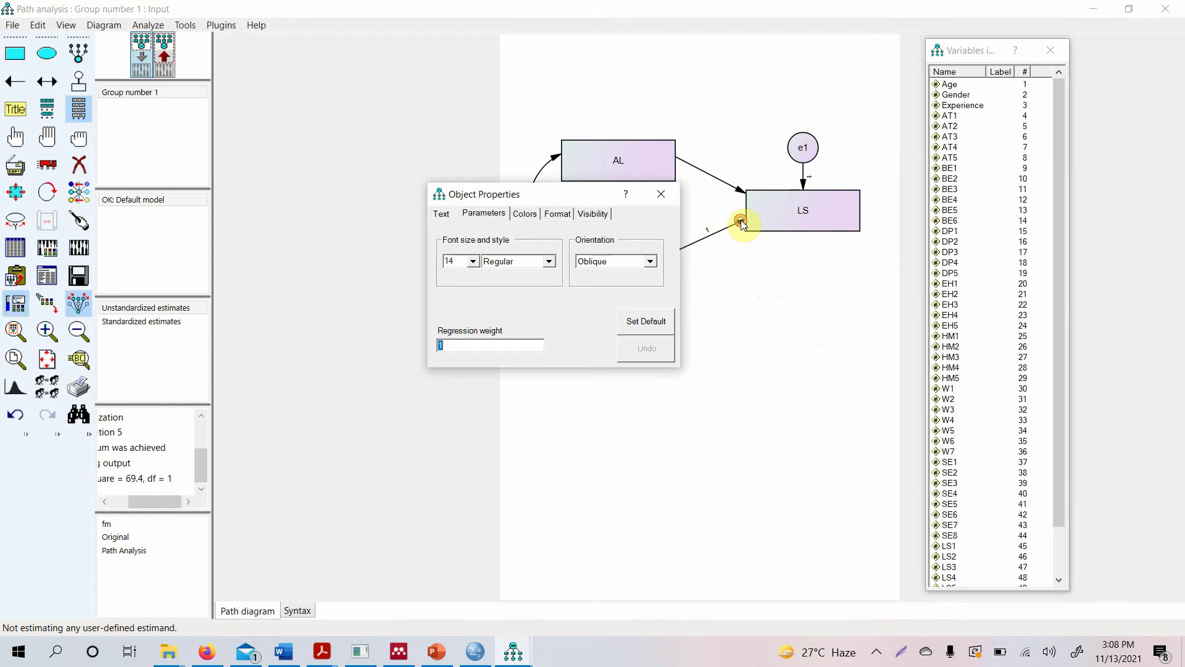
key(Delete)
click(654, 198)
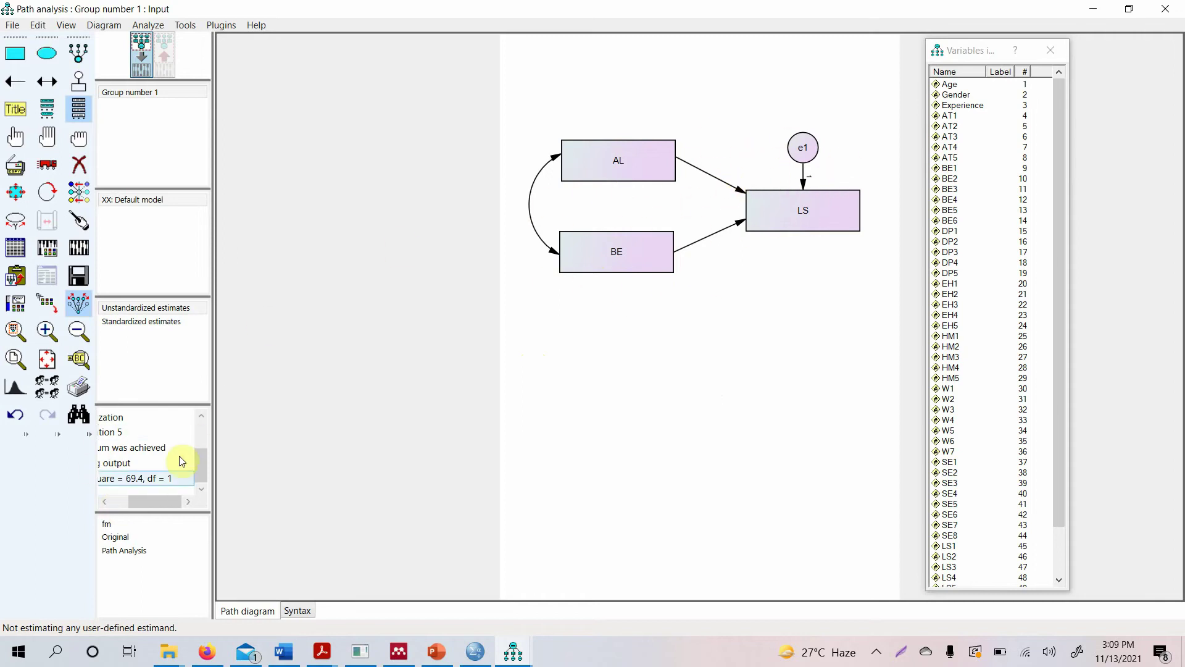
click(67, 247)
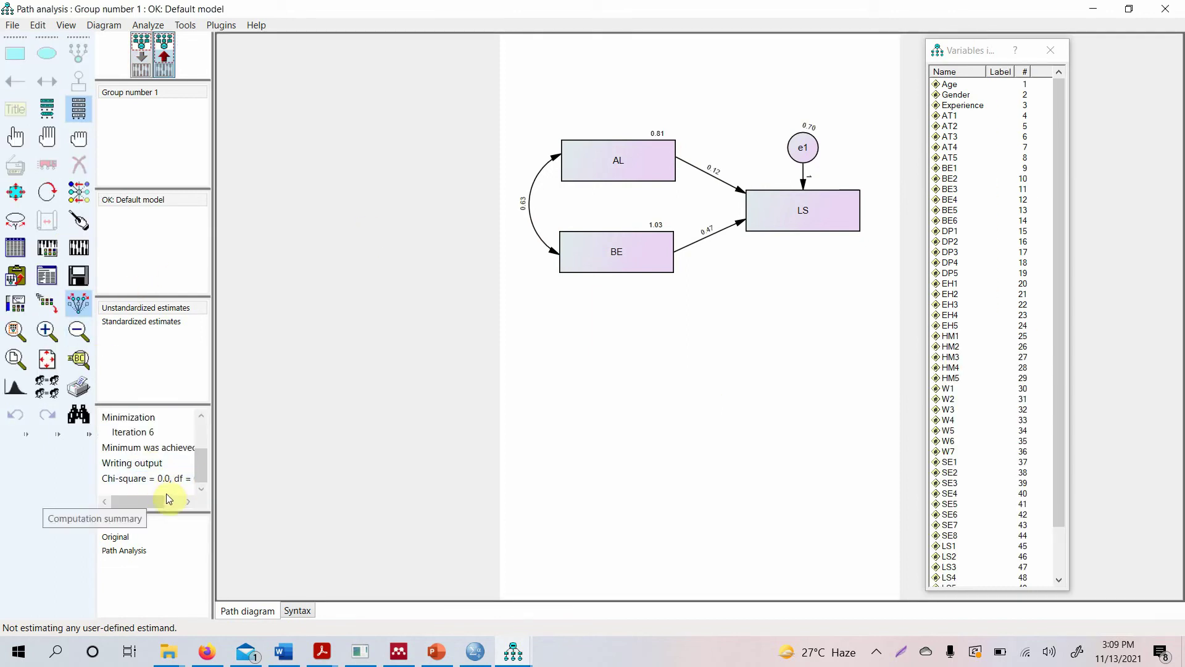
drag(161, 501, 180, 502)
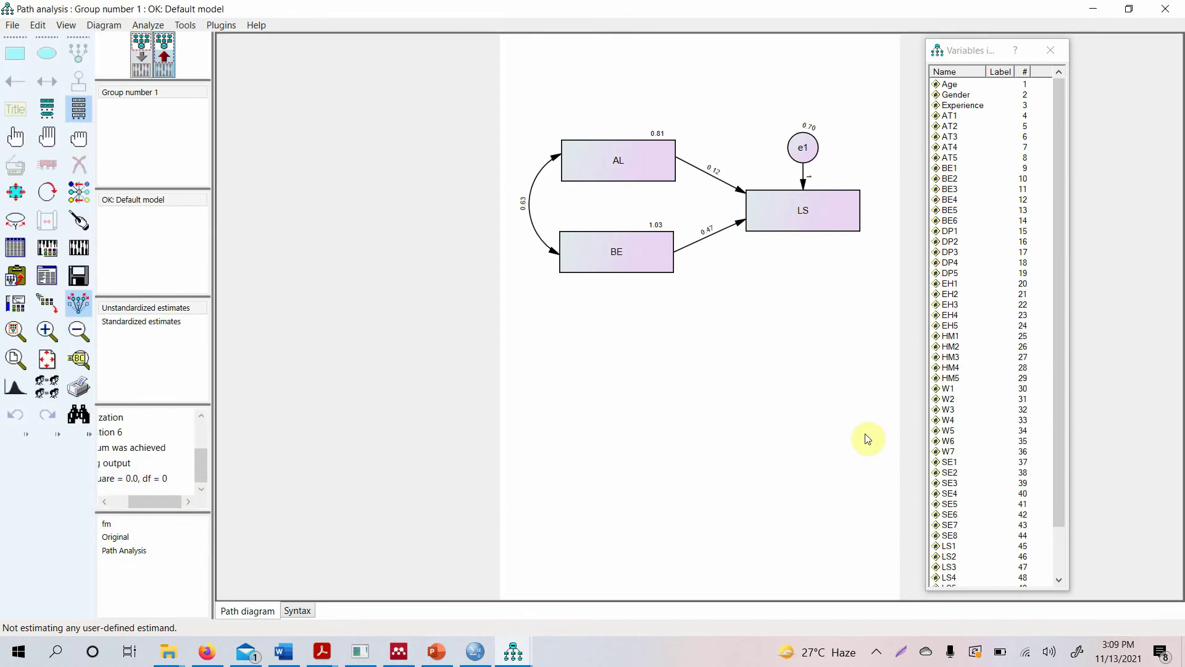
- Return to the input diagram and place the observed variable SE from the dataset below LS
scroll(1042, 556, down, 2)
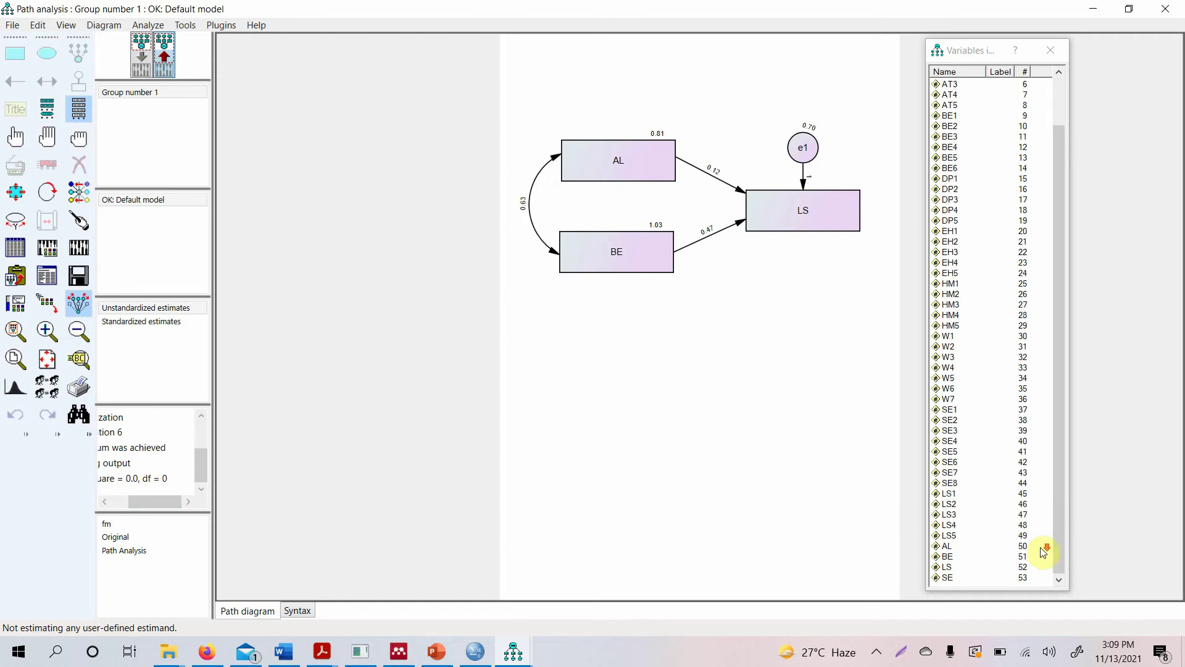
click(949, 578)
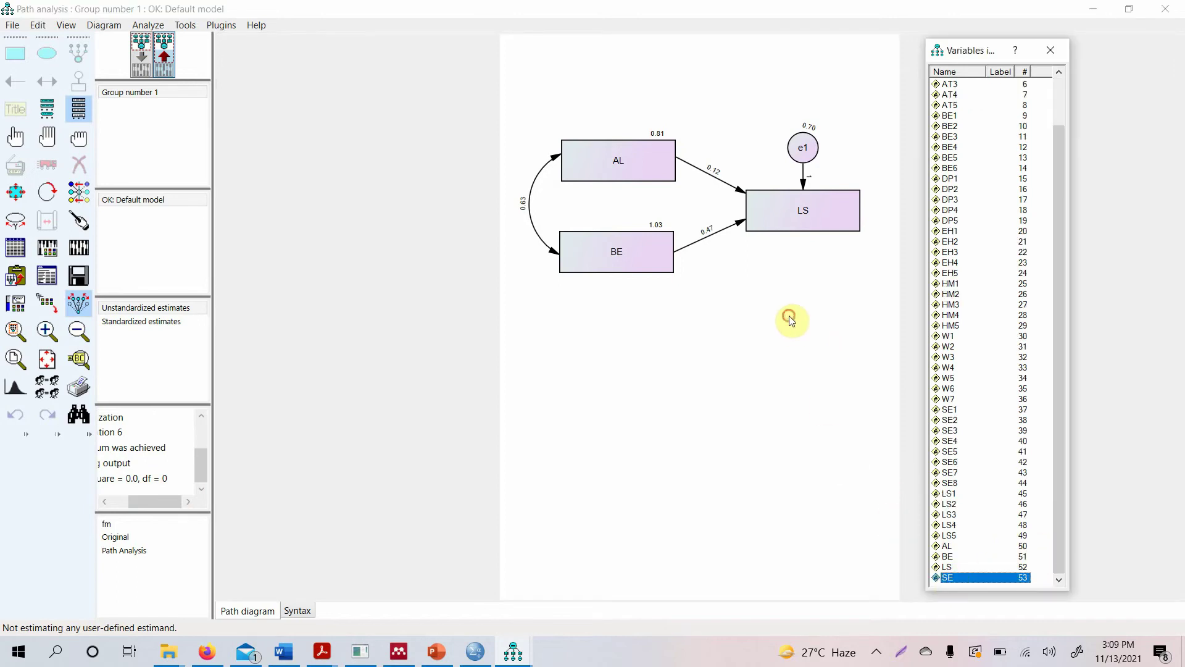
click(141, 56)
scroll(978, 497, down, 5)
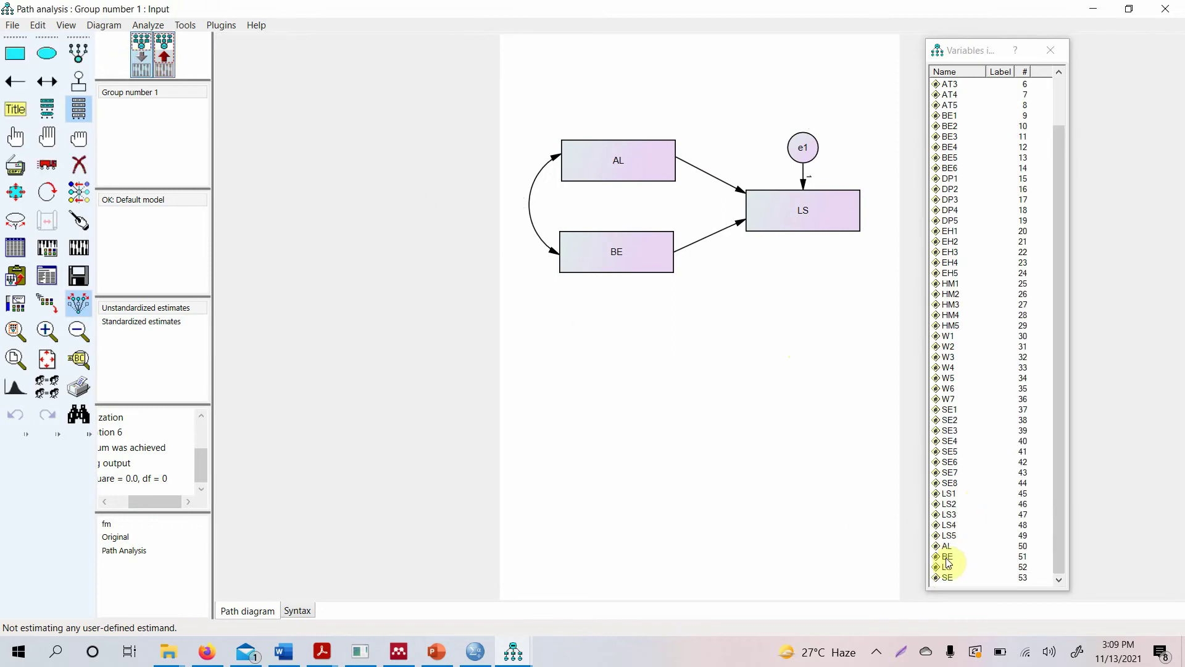
click(961, 582)
drag(961, 581, 802, 312)
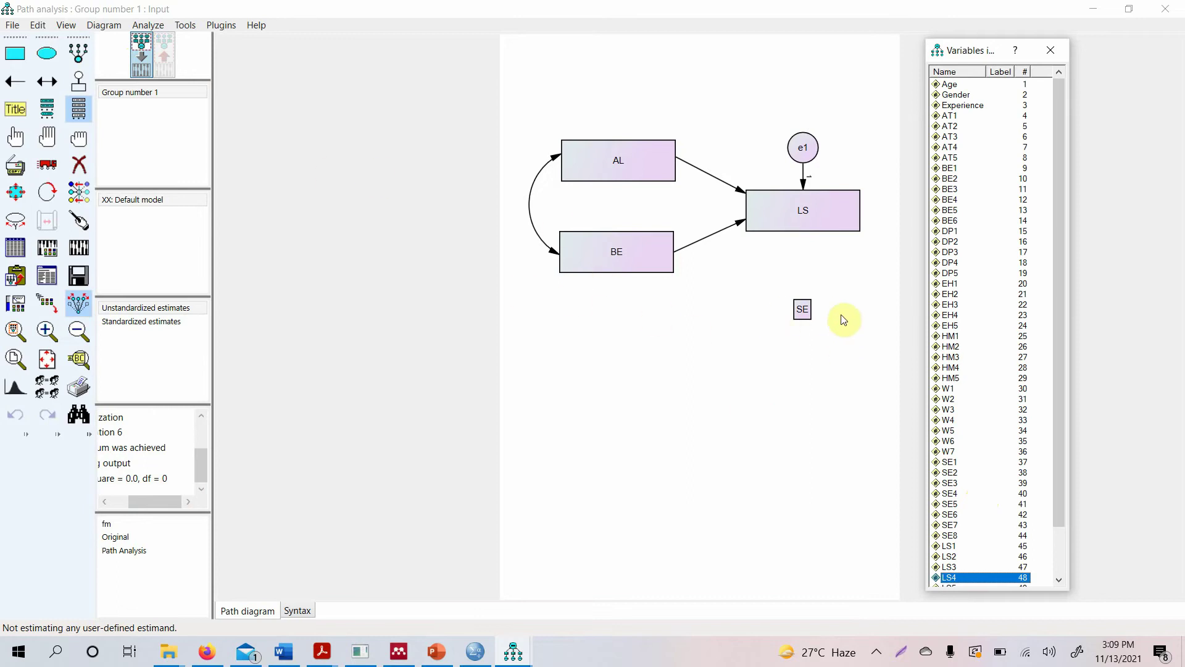
- Draw a path from LS to SE and give SE an error term named e2
click(20, 85)
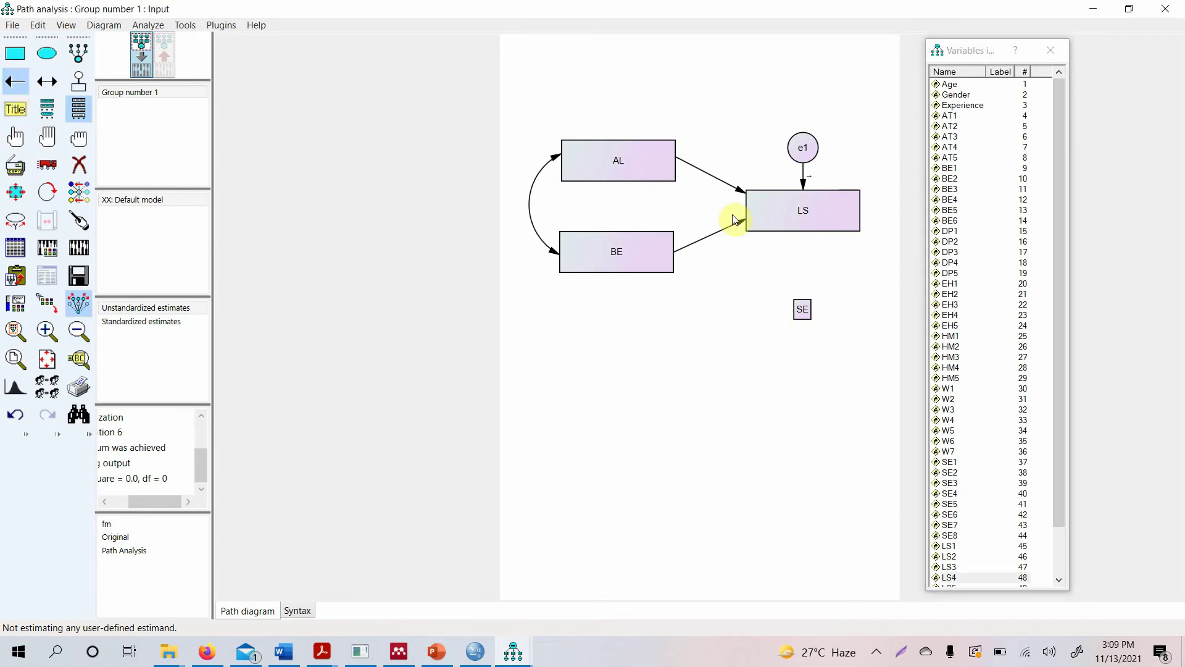
drag(804, 231, 802, 310)
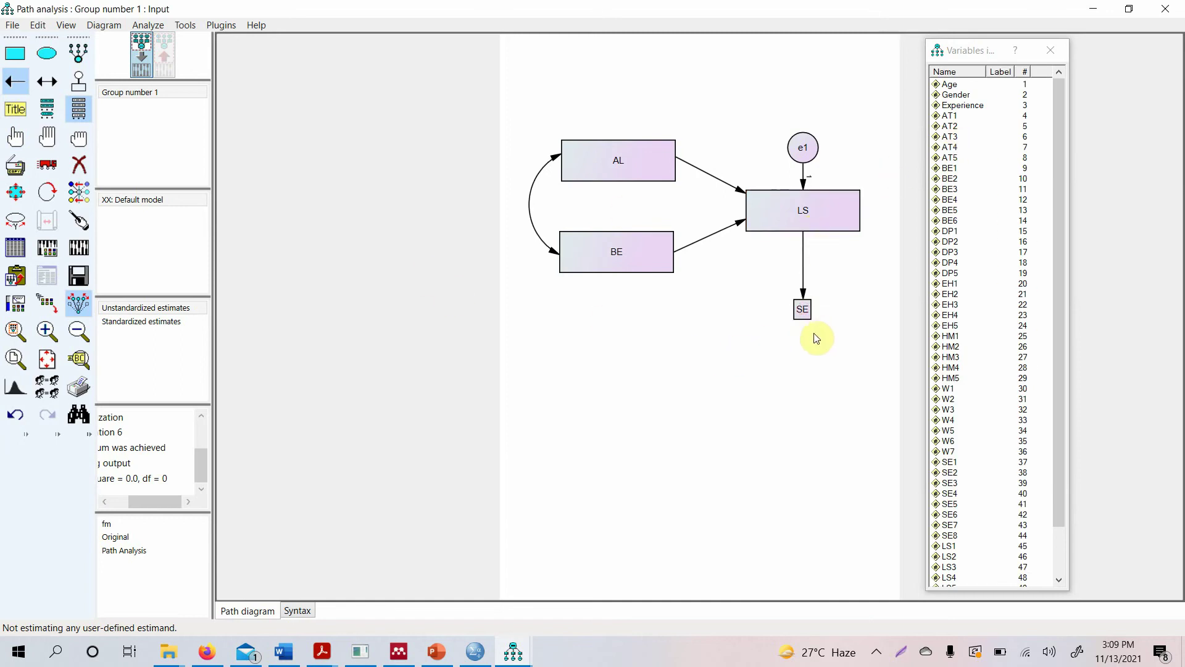
click(78, 81)
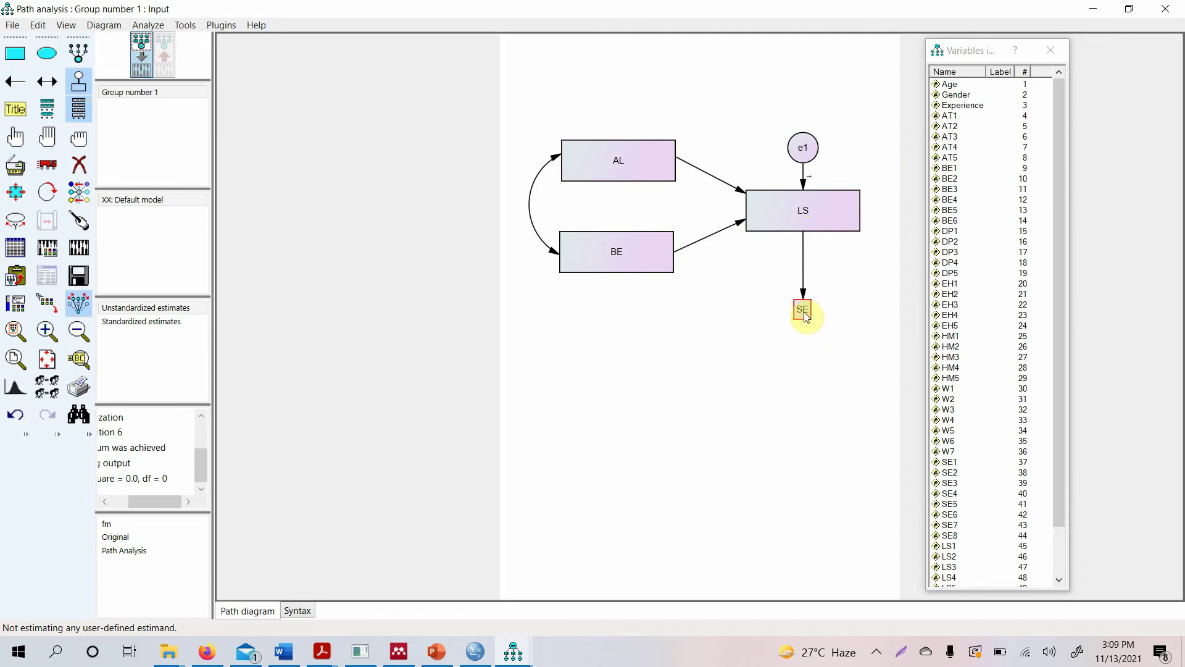
click(219, 23)
click(180, 112)
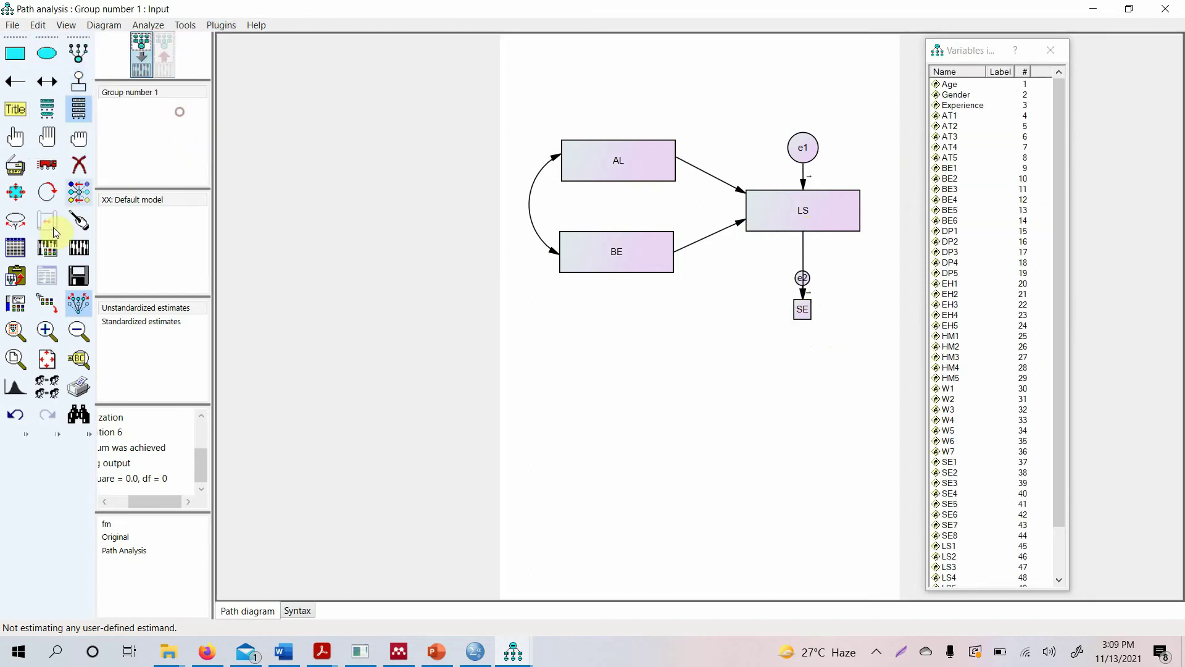
- Calculate the estimates with SE in the model and check the chi-square and degrees of freedom
click(74, 250)
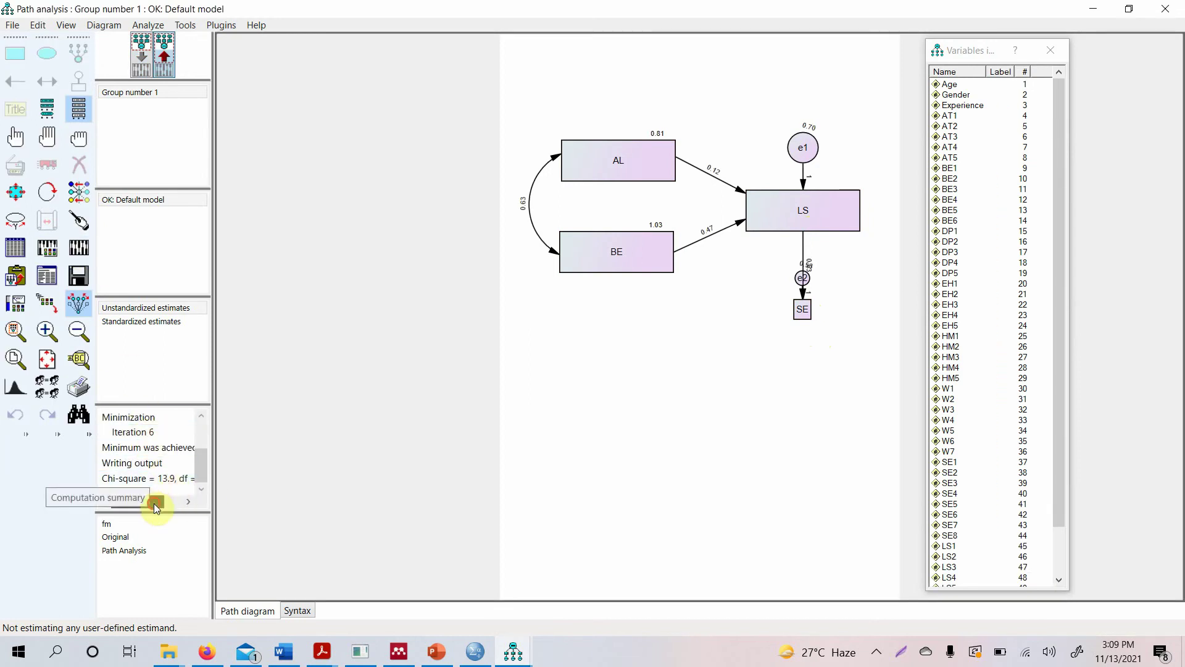
drag(153, 502, 179, 488)
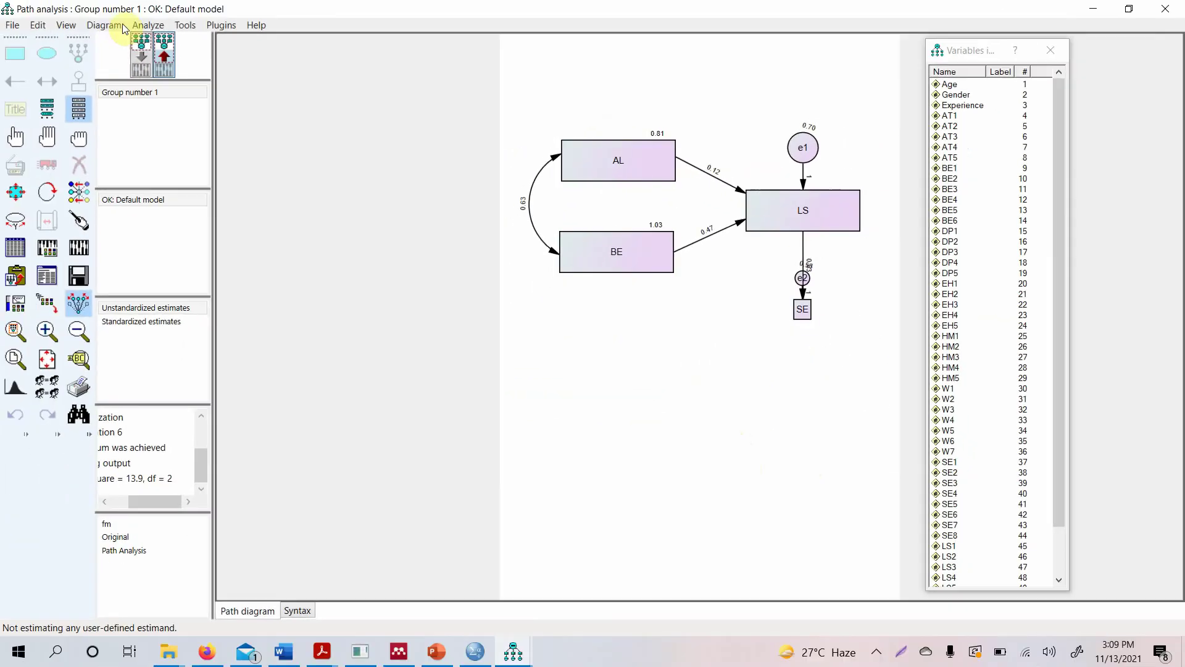
- Return to the input diagram and delete the variable SE and its error term e2
click(142, 54)
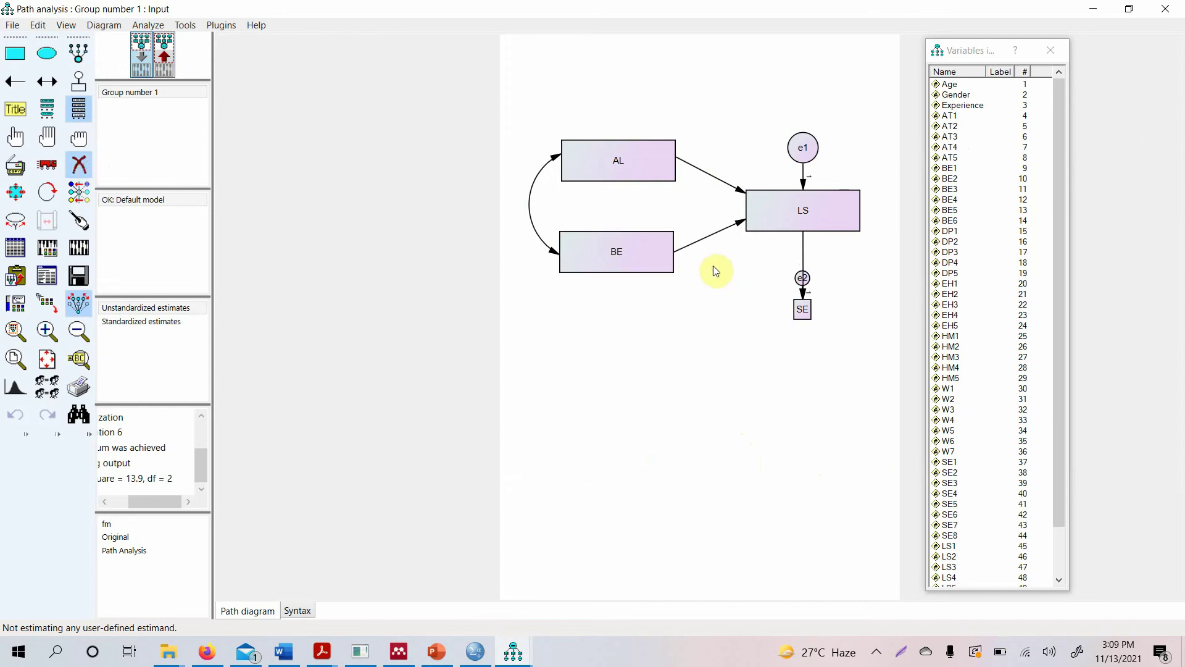
click(802, 310)
click(802, 278)
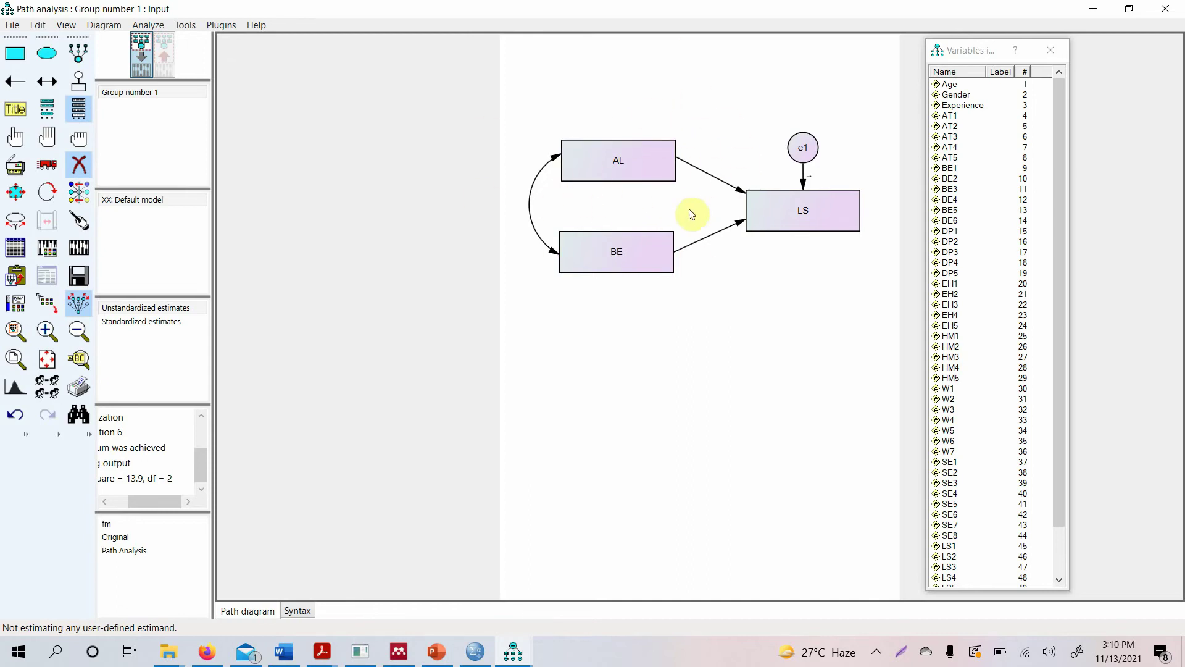
- Switch to the PowerPoint presentation on path analysis to view its Output slide
click(439, 653)
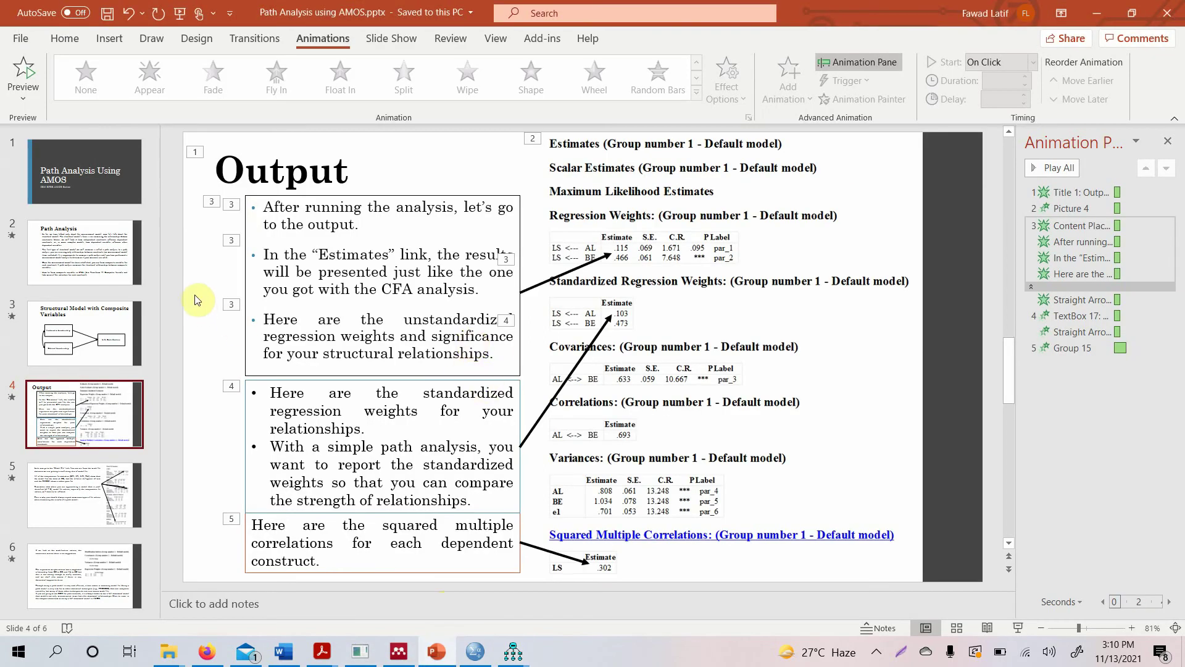